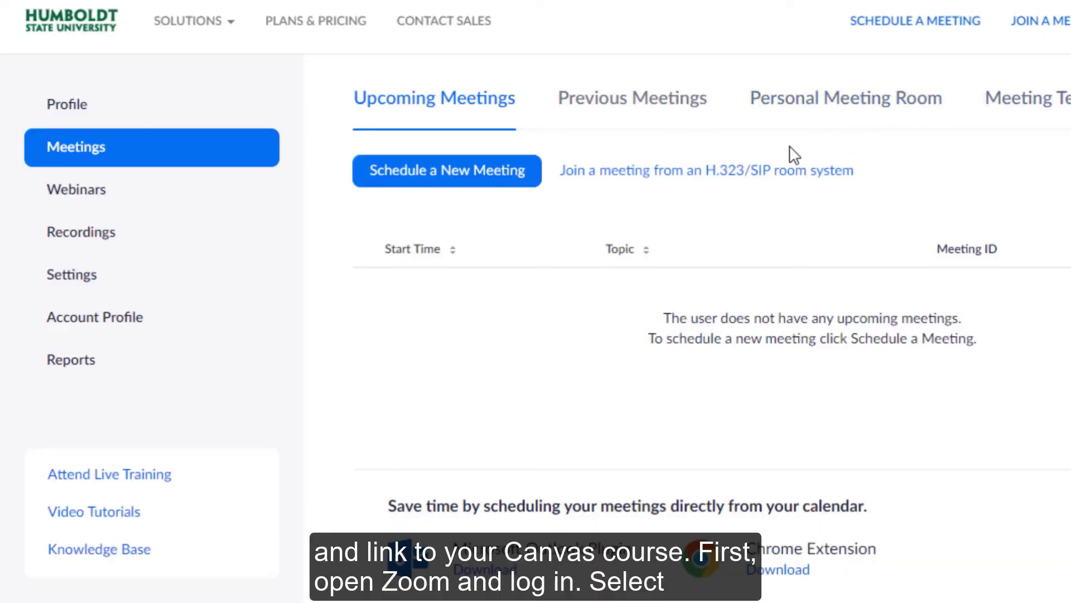
Open the Recordings section of the Zoom web portal to list cloud recordings
{"action": "left_click", "coordinate": [94, 239]}
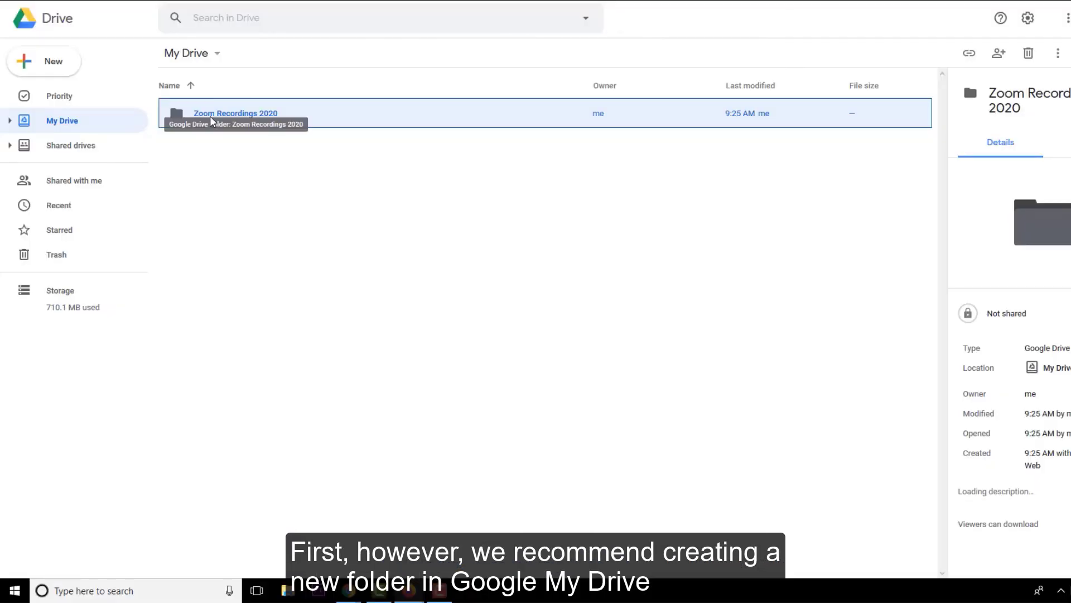
Open the 'Zoom Recordings 2020' folder in Google Drive's My Drive
{"action": "double_click", "coordinate": [210, 117]}
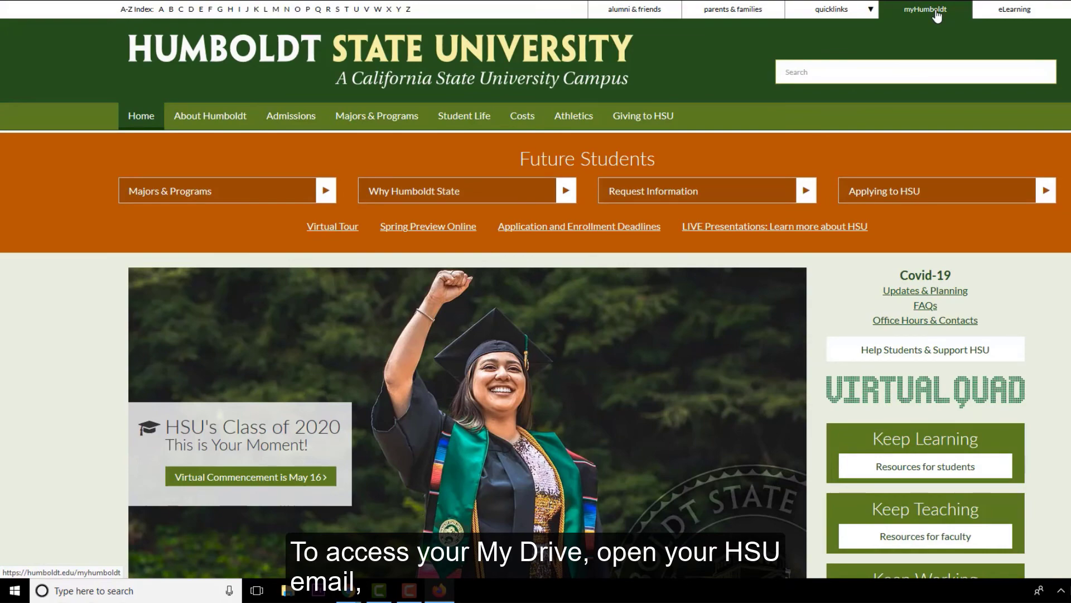
Sign in to the university account and open Google Drive from the apps menu
{"action": "left_click", "coordinate": [925, 10]}
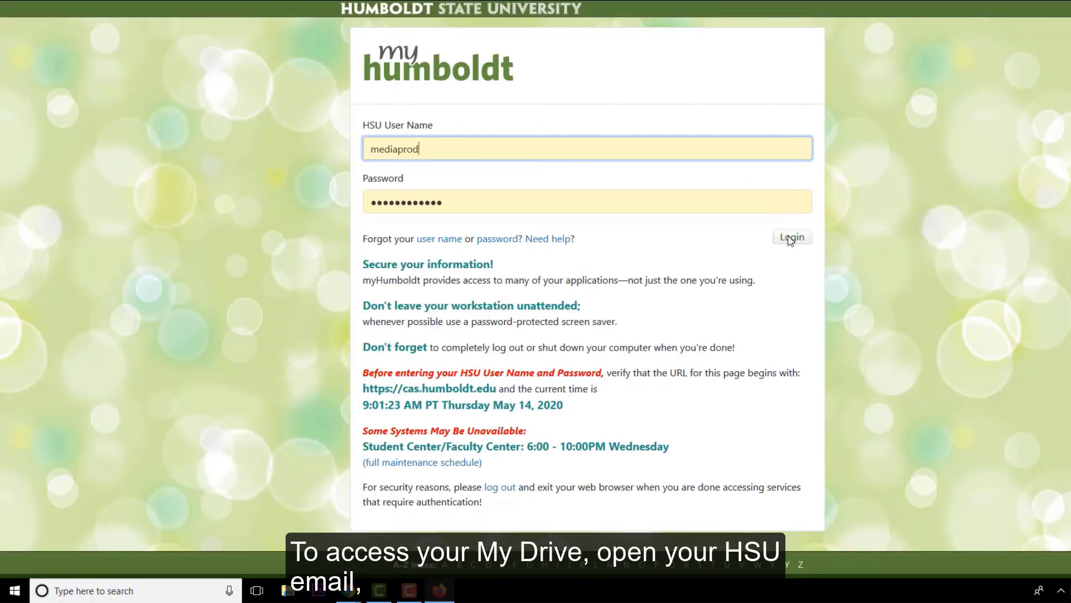
{"action": "left_click", "coordinate": [792, 238]}
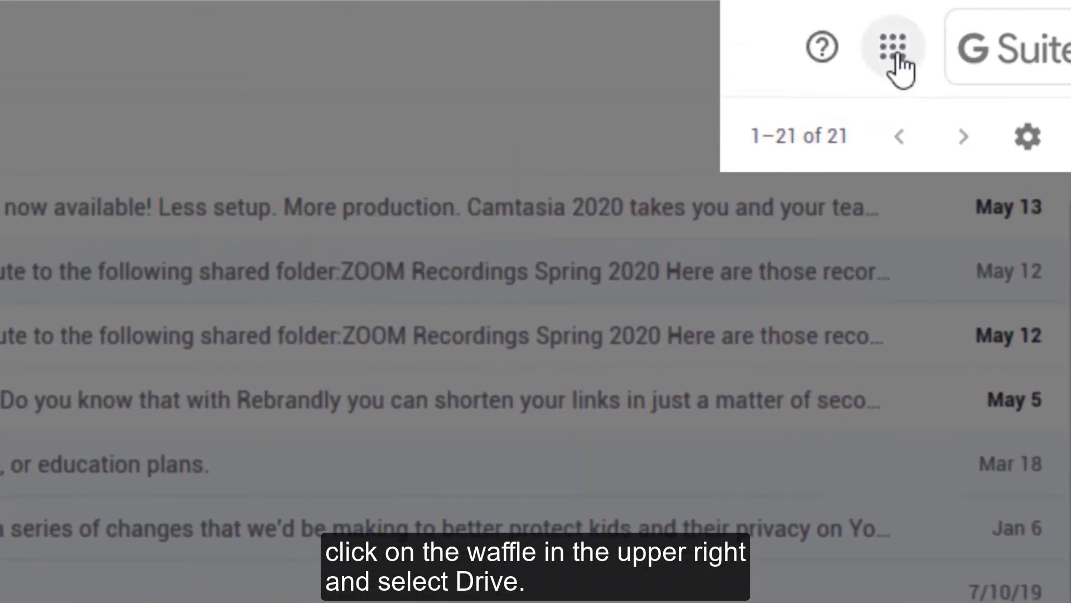
{"action": "left_click", "coordinate": [900, 57]}
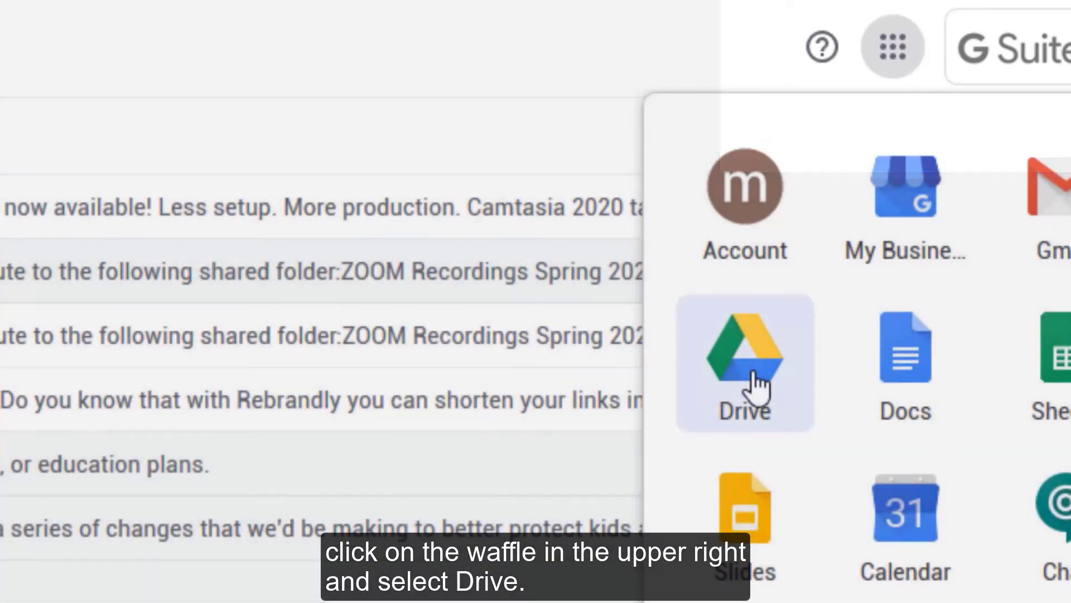
{"action": "left_click", "coordinate": [749, 381]}
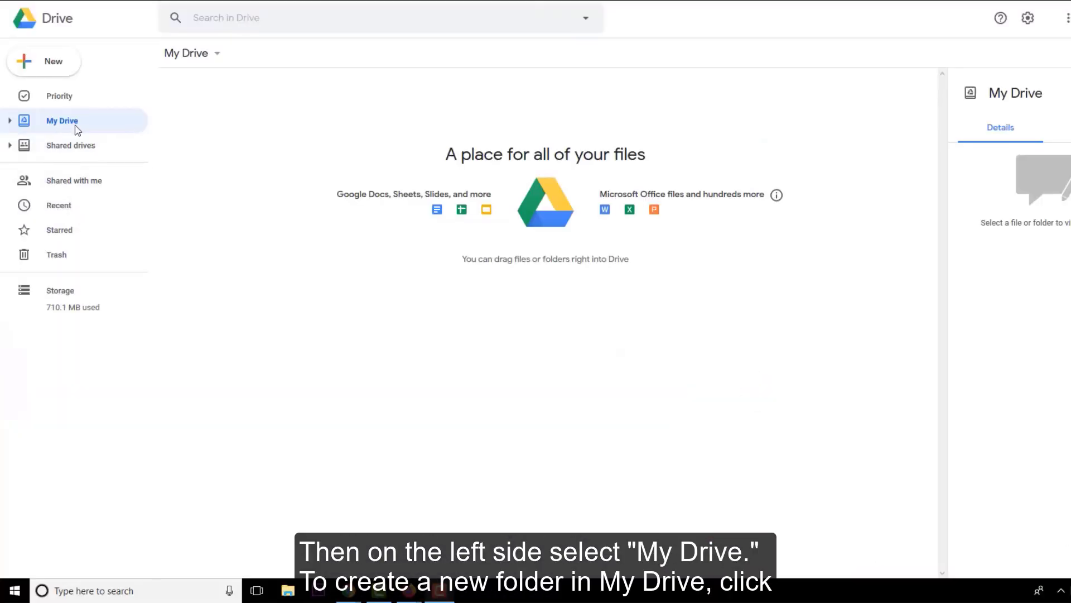
Create a new My Drive folder named 'Zoom Recordings 2020' and open it
{"action": "left_click", "coordinate": [55, 67]}
{"action": "left_click", "coordinate": [58, 66]}
{"action": "type", "text": "Z"}
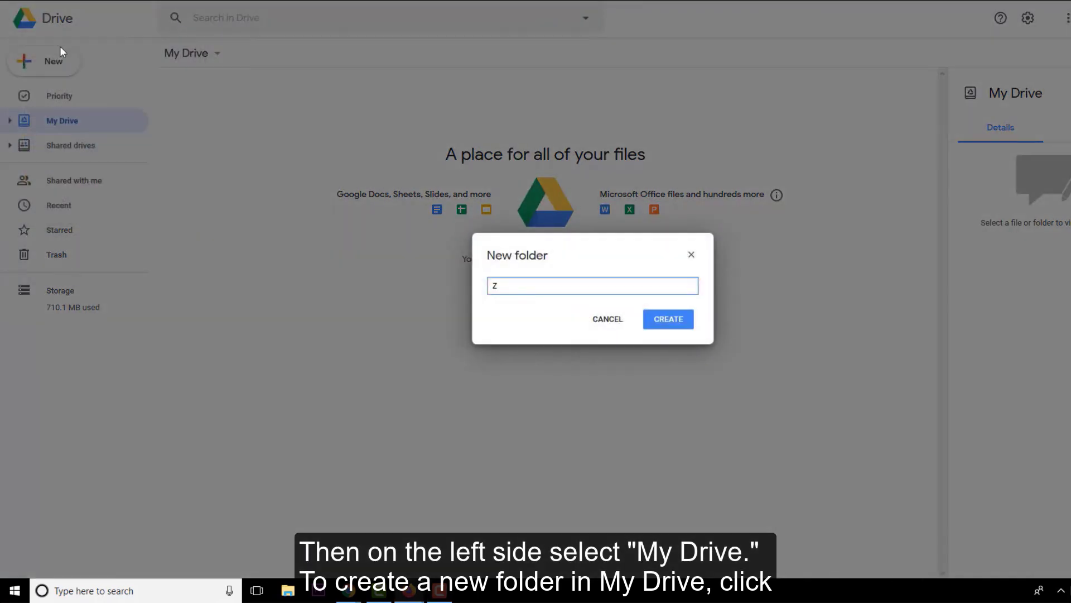
{"action": "type", "text": "oom Recordings 2020"}
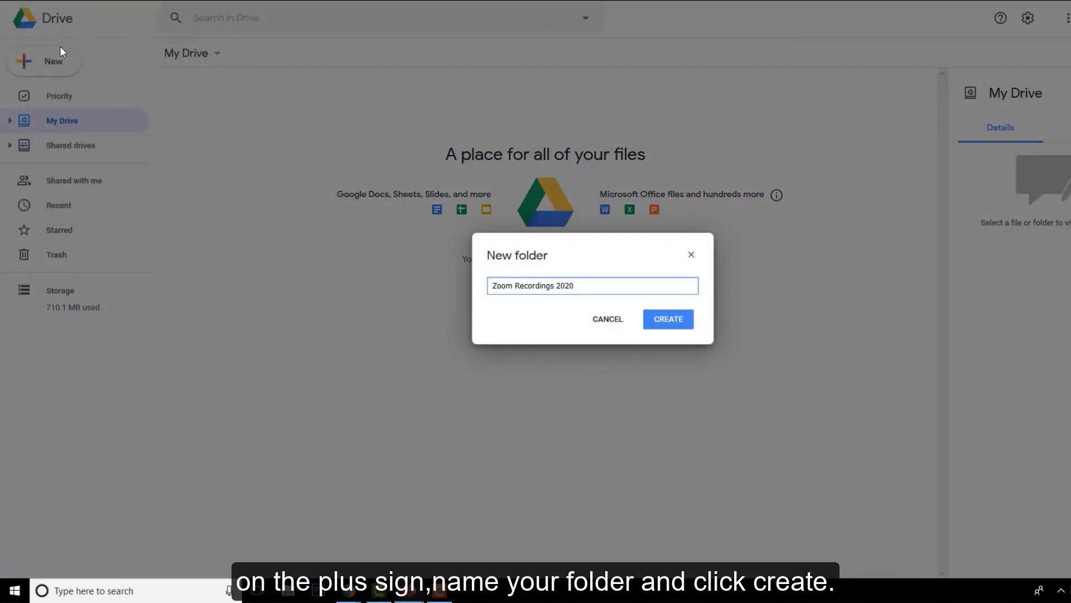
{"action": "key", "text": "Return"}
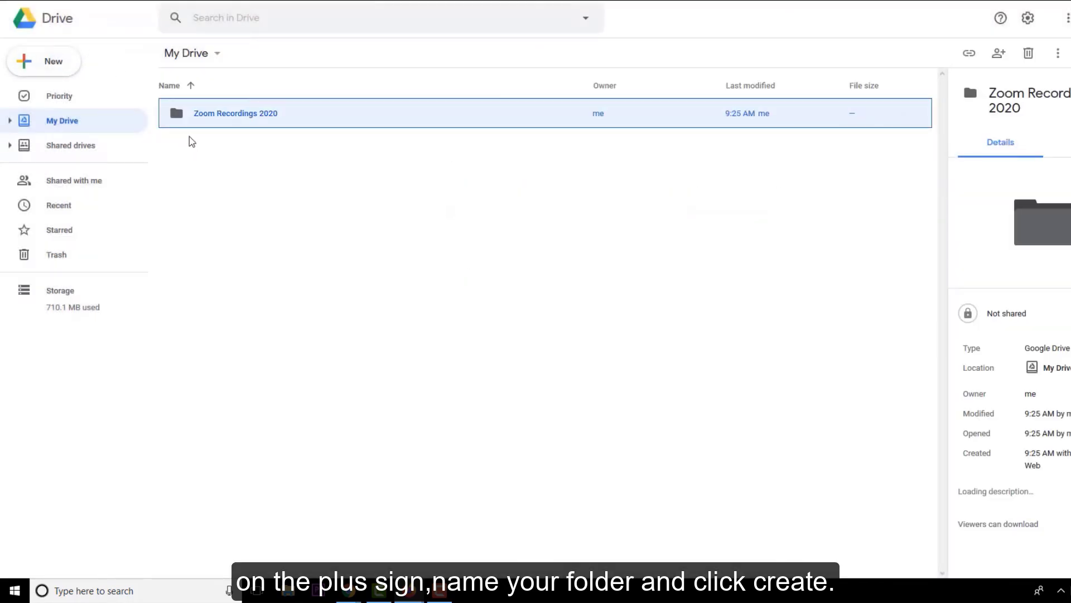
{"action": "double_click", "coordinate": [210, 120]}
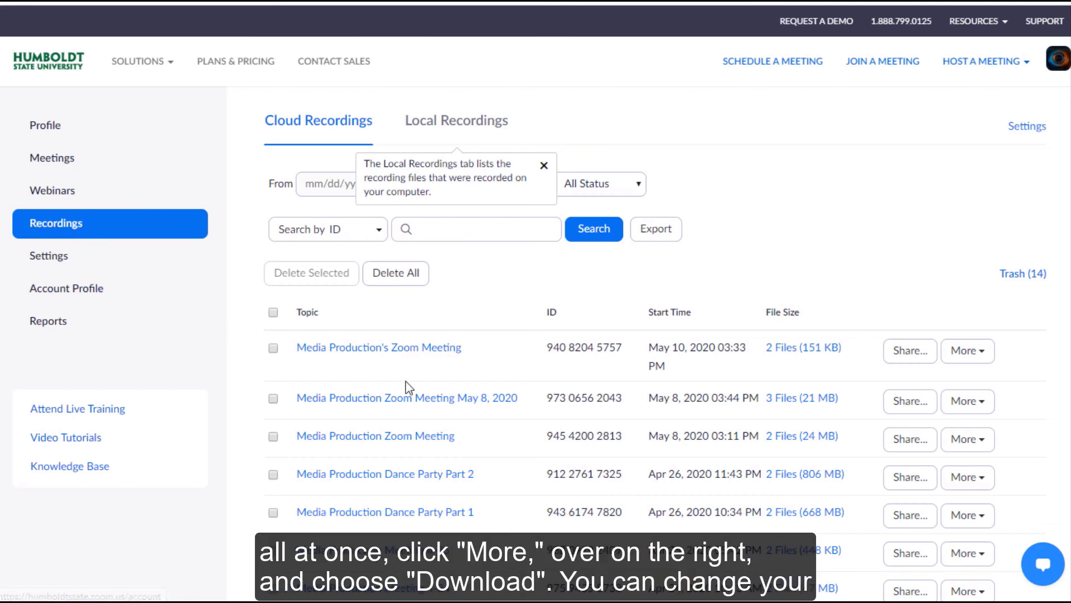
Start the Download (3 files) option for the May 8, 2020 meeting recording
{"action": "left_click", "coordinate": [974, 406]}
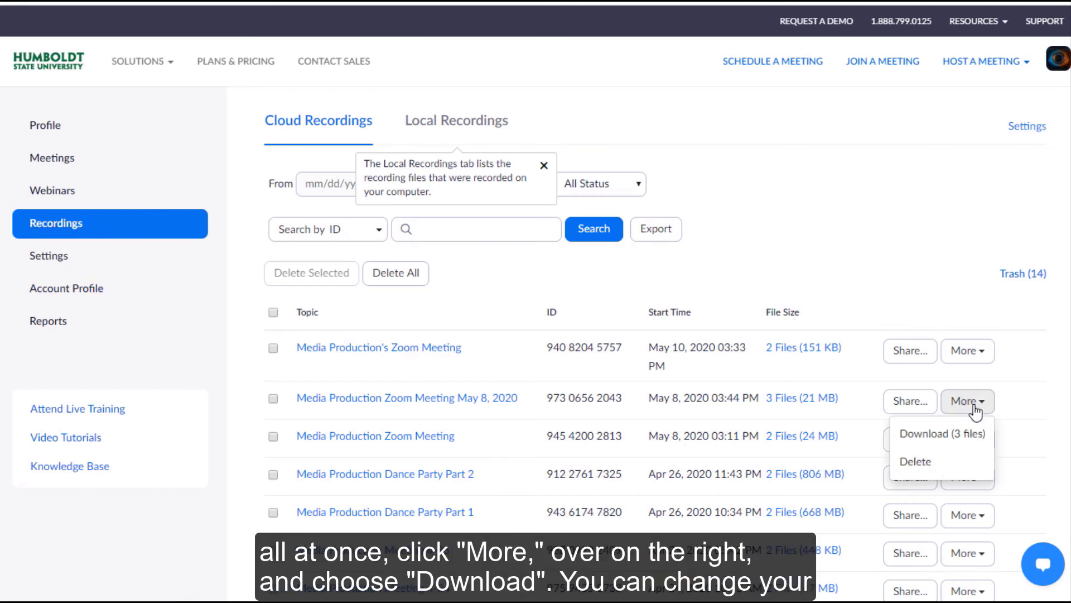
{"action": "left_click", "coordinate": [931, 436]}
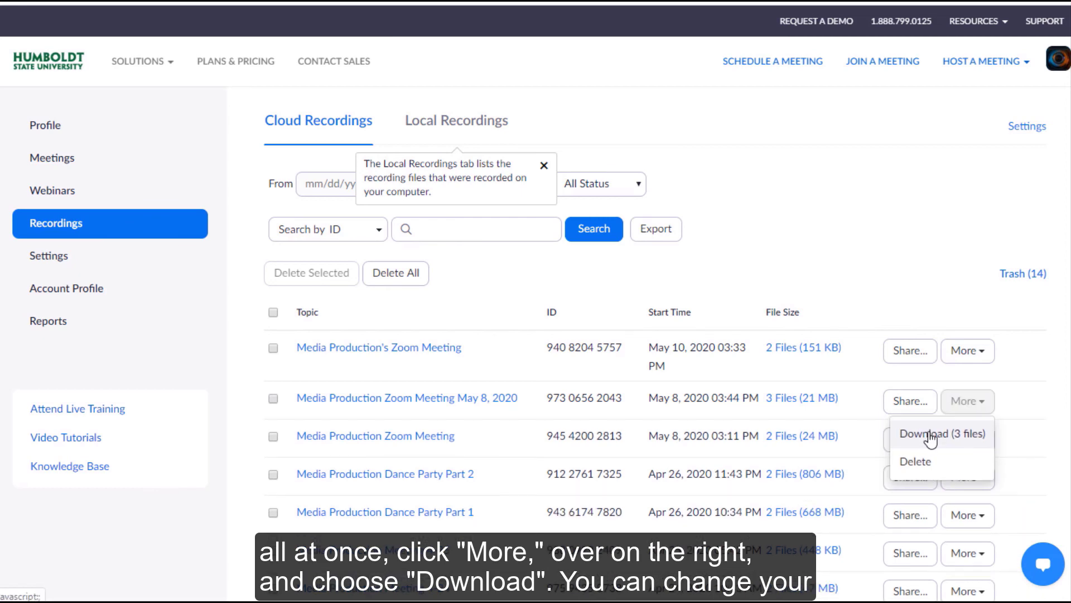
Rename the audio file for May 8 and save it in ZOOM Recordings Spring 2020
{"action": "left_click_drag", "start_coordinate": [332, 414], "coordinate": [26, 407]}
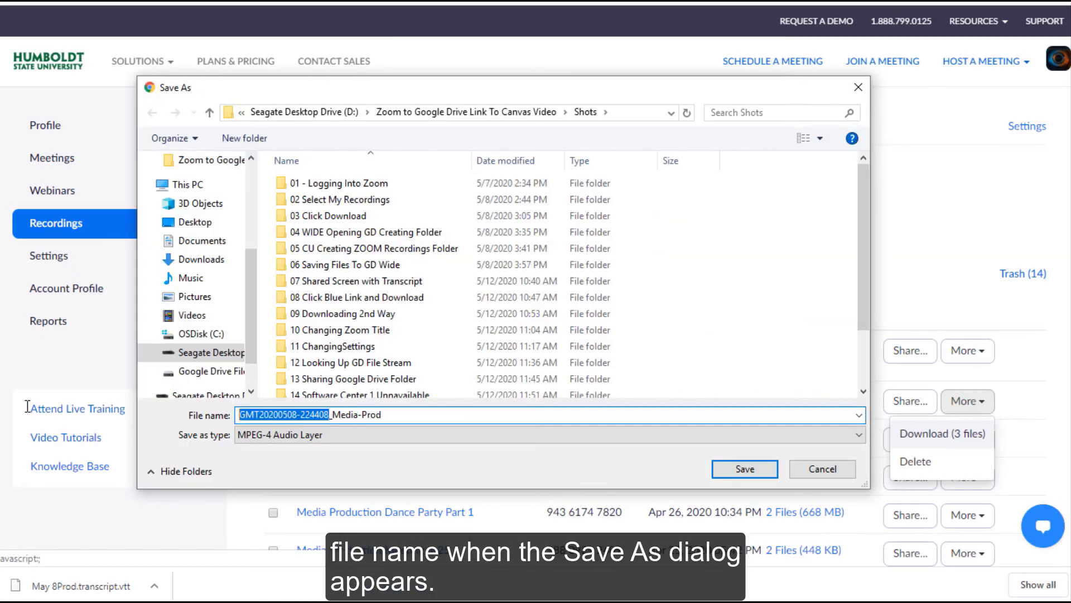
{"action": "type", "text": "May 8"}
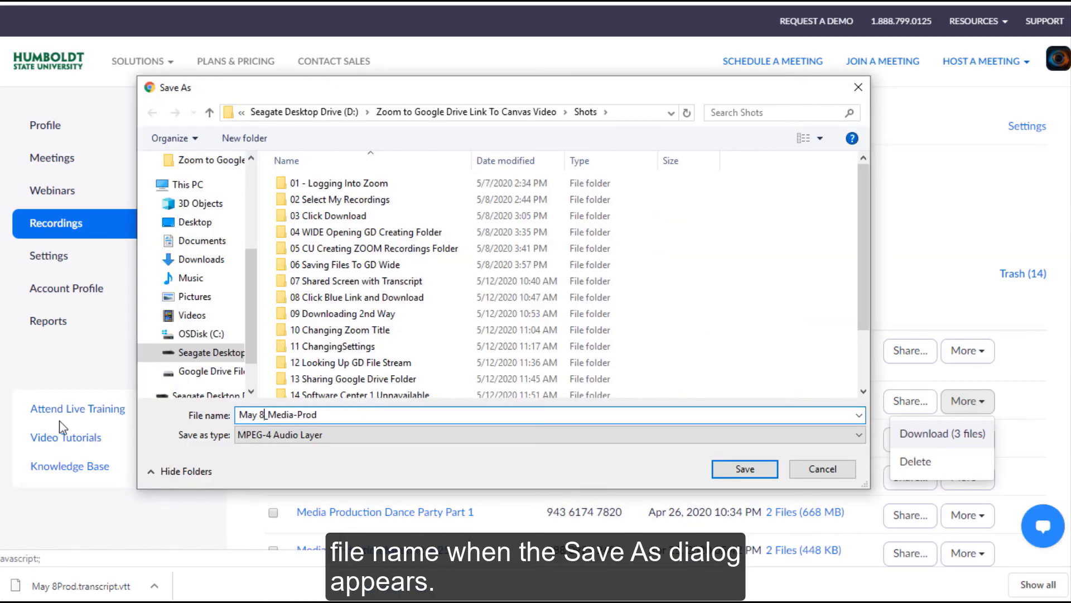
{"action": "left_click", "coordinate": [205, 371]}
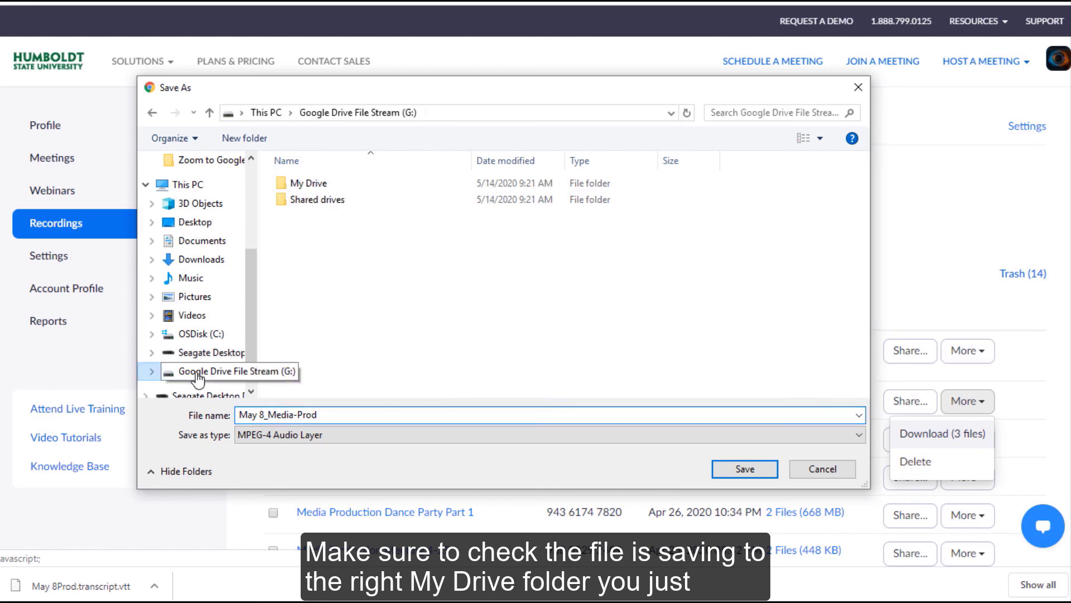
{"action": "left_click", "coordinate": [313, 189]}
{"action": "double_click", "coordinate": [317, 188]}
{"action": "scroll", "coordinate": [428, 243], "scroll_direction": "down", "scroll_amount": 3}
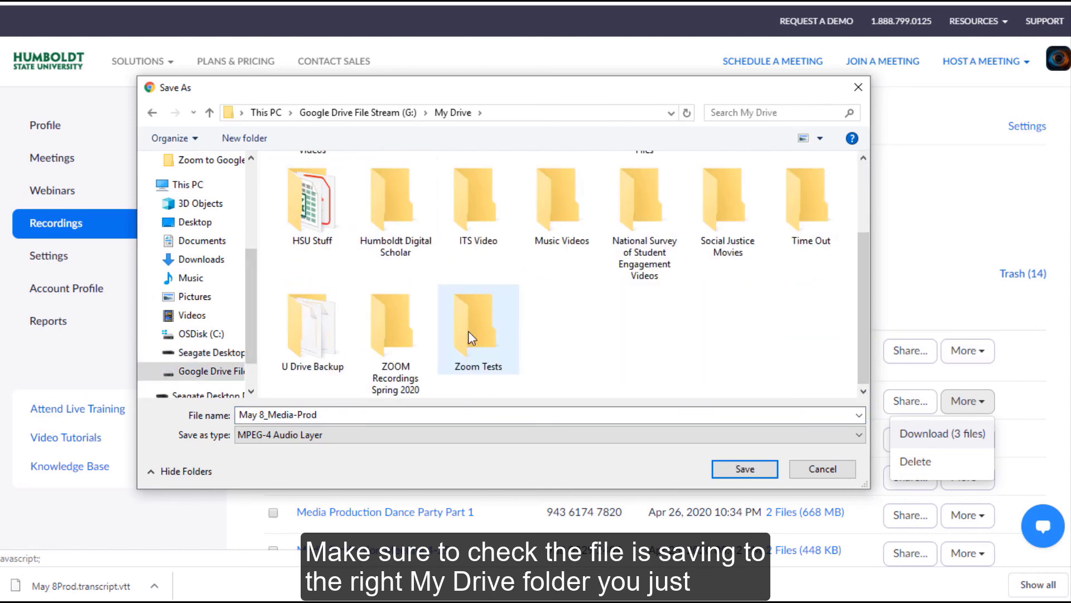
{"action": "left_click", "coordinate": [374, 344]}
{"action": "double_click", "coordinate": [372, 340]}
{"action": "left_click", "coordinate": [749, 471]}
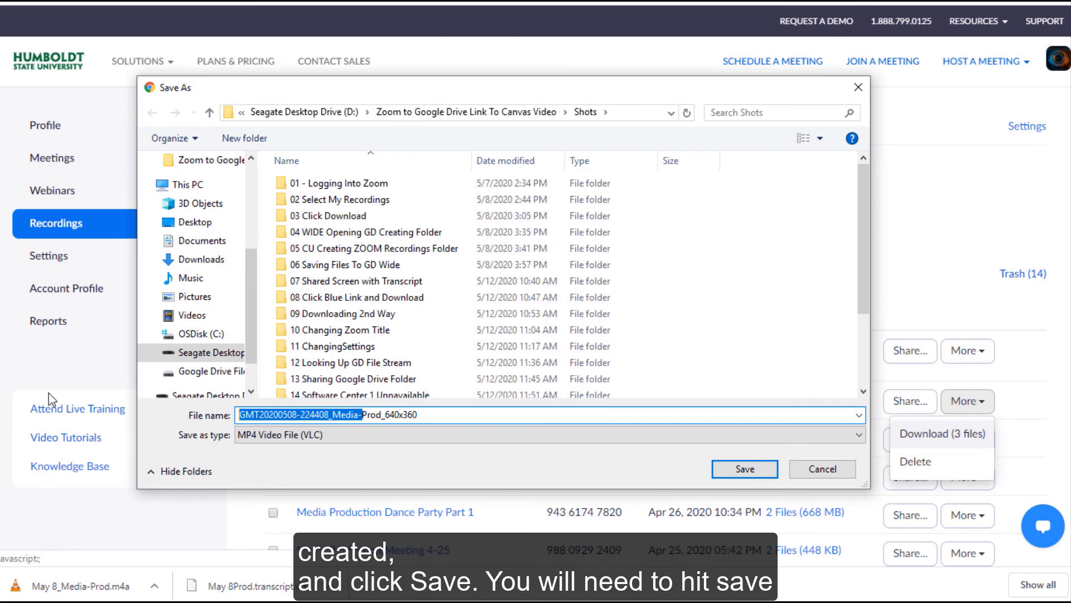
{"action": "type", "text": "My 8Prod"}
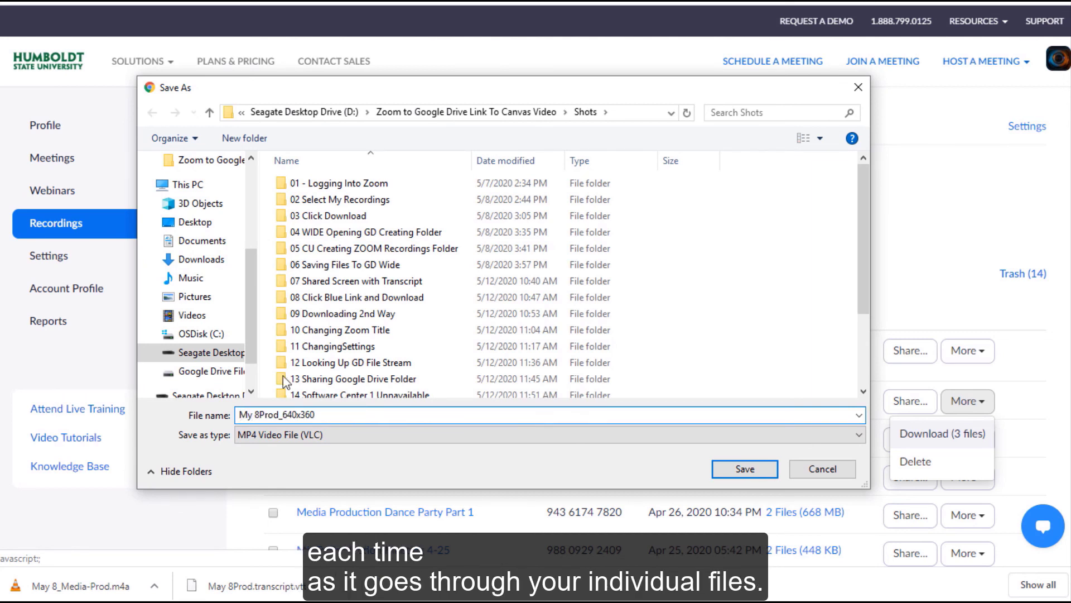
{"action": "type", "text": "8"}
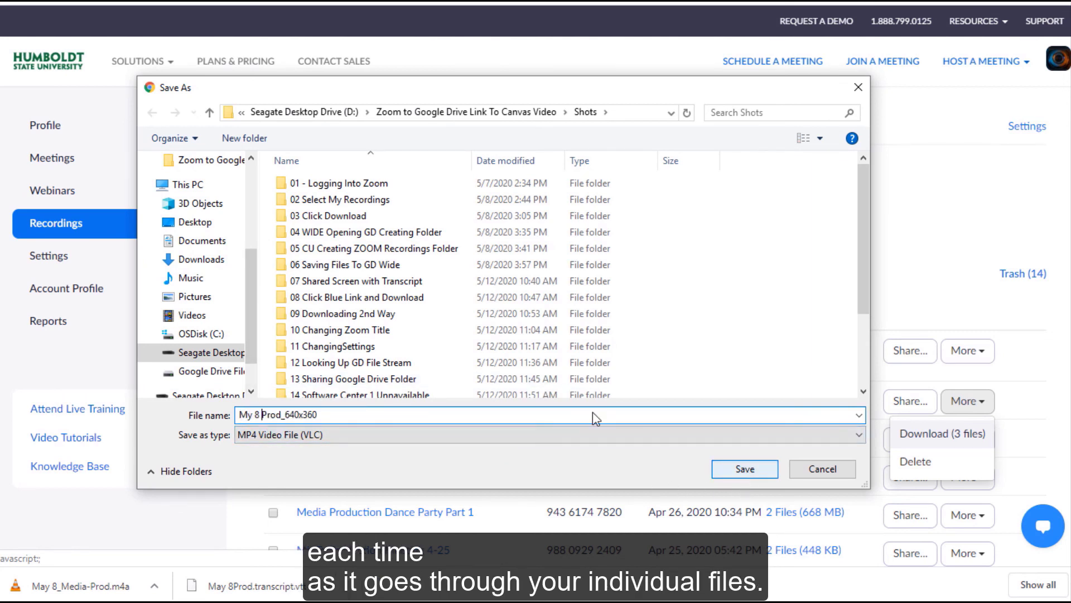
Set the video file's save location to My Drive > ZOOM Recordings Spring 2020
{"action": "left_click", "coordinate": [198, 379]}
{"action": "double_click", "coordinate": [310, 184]}
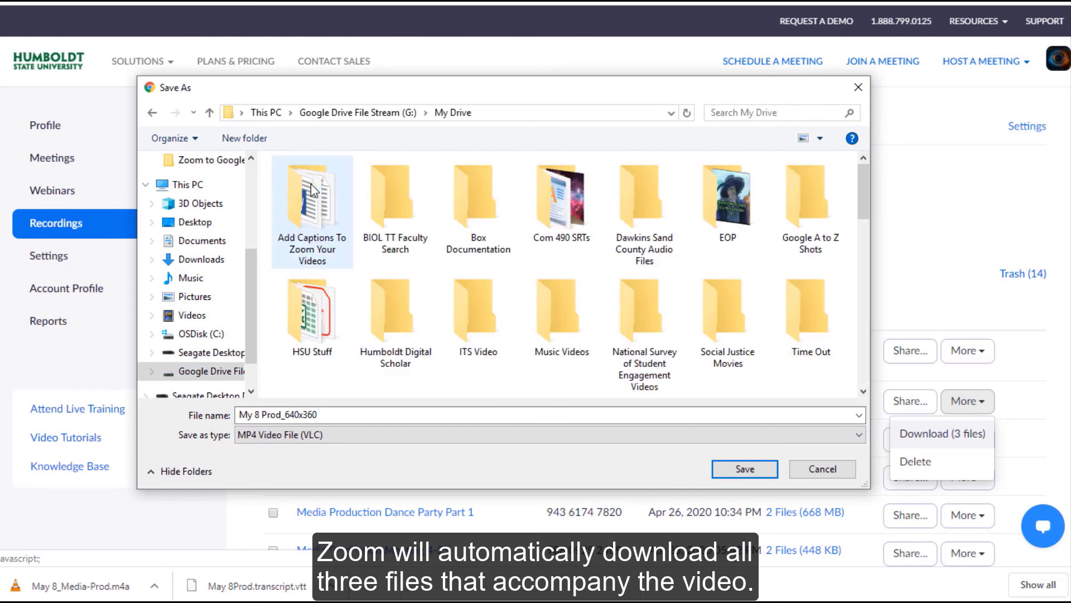
{"action": "scroll", "coordinate": [449, 322], "scroll_direction": "down", "scroll_amount": 1}
{"action": "left_click", "coordinate": [390, 322]}
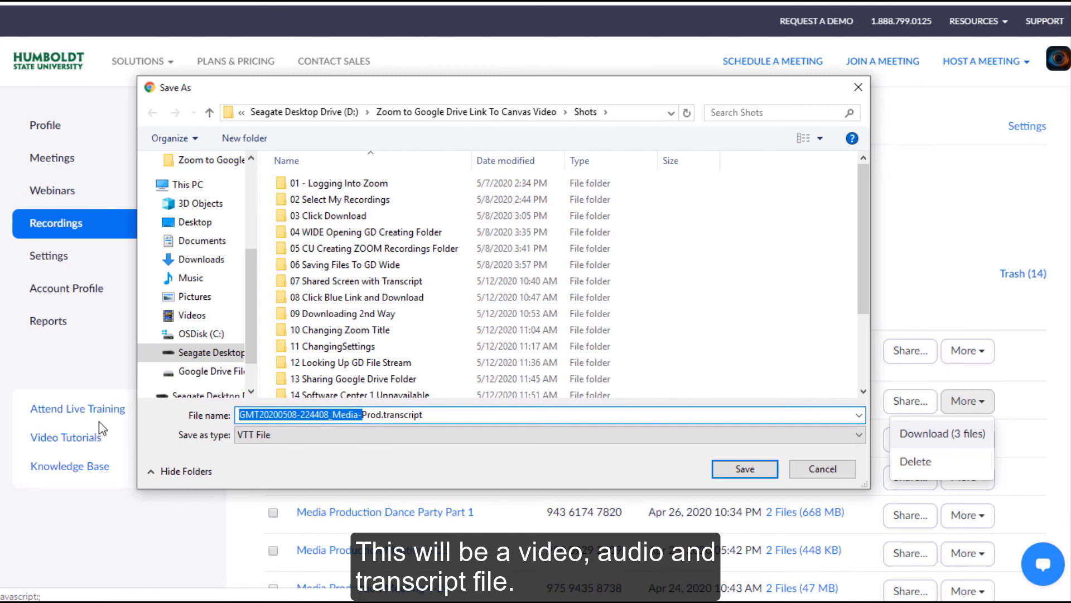
{"action": "type", "text": "M"}
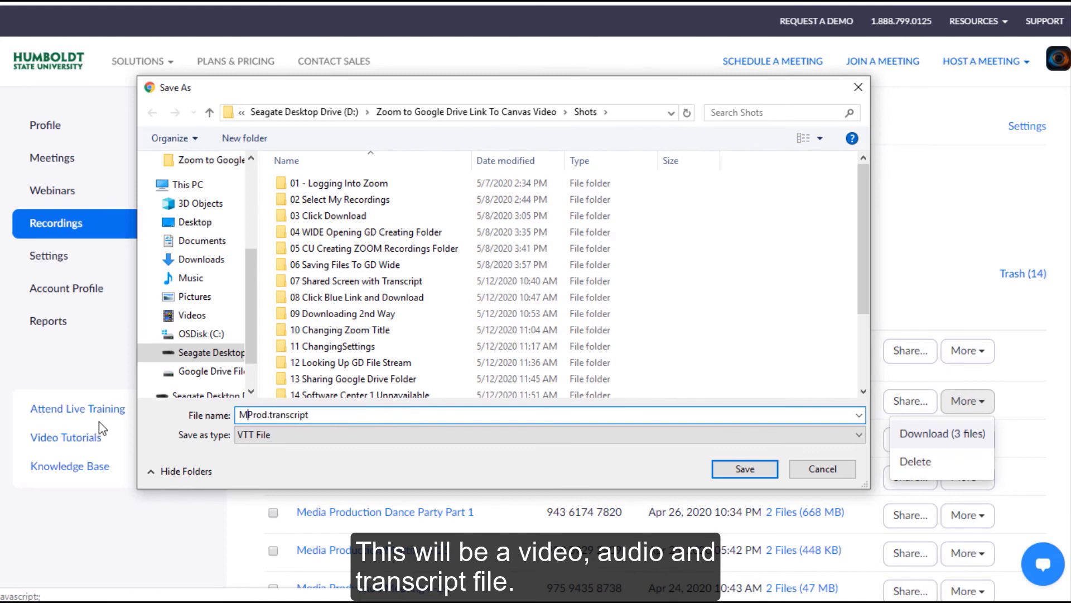
{"action": "type", "text": "ay 8"}
Save May 8Prod.transcript under Google Drive File Stream > My Drive > ZOOM Recordings Spring 2020
{"action": "left_click", "coordinate": [207, 372]}
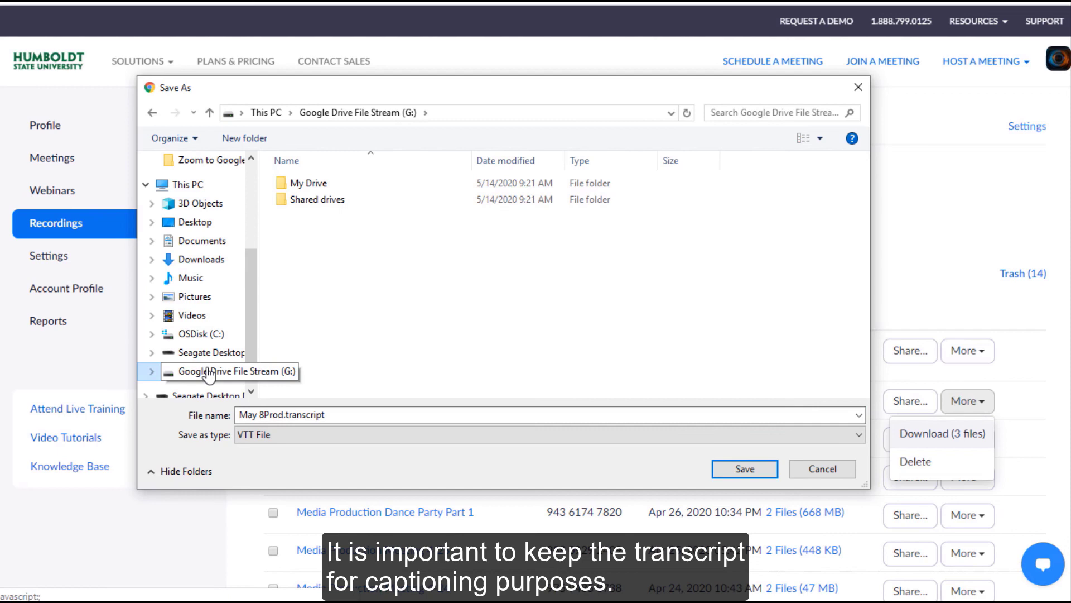
{"action": "double_click", "coordinate": [319, 185]}
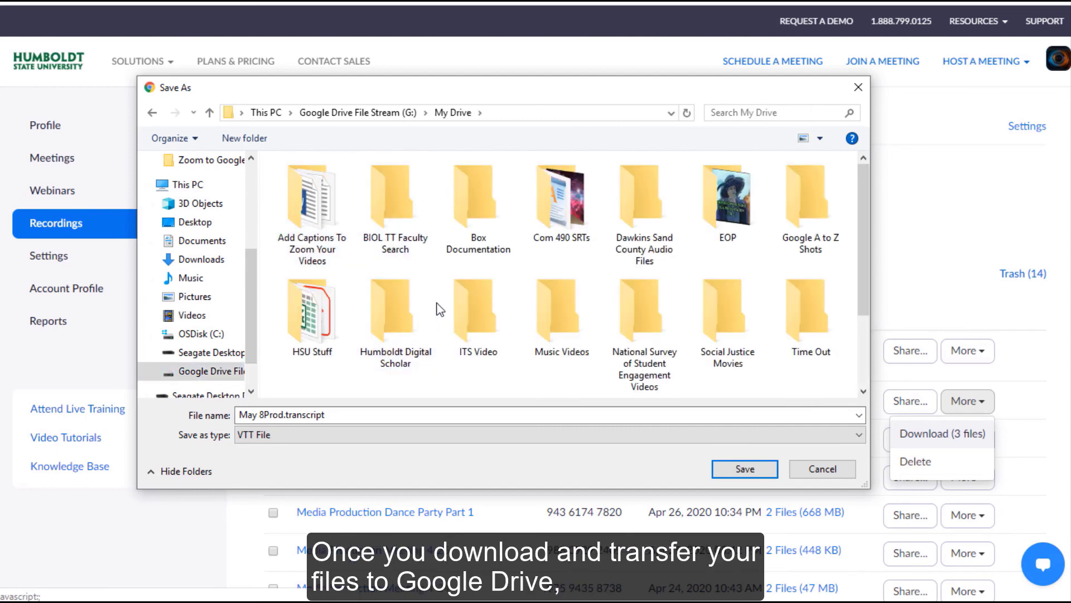
{"action": "scroll", "coordinate": [437, 308], "scroll_direction": "down", "scroll_amount": 2}
{"action": "left_click", "coordinate": [395, 334]}
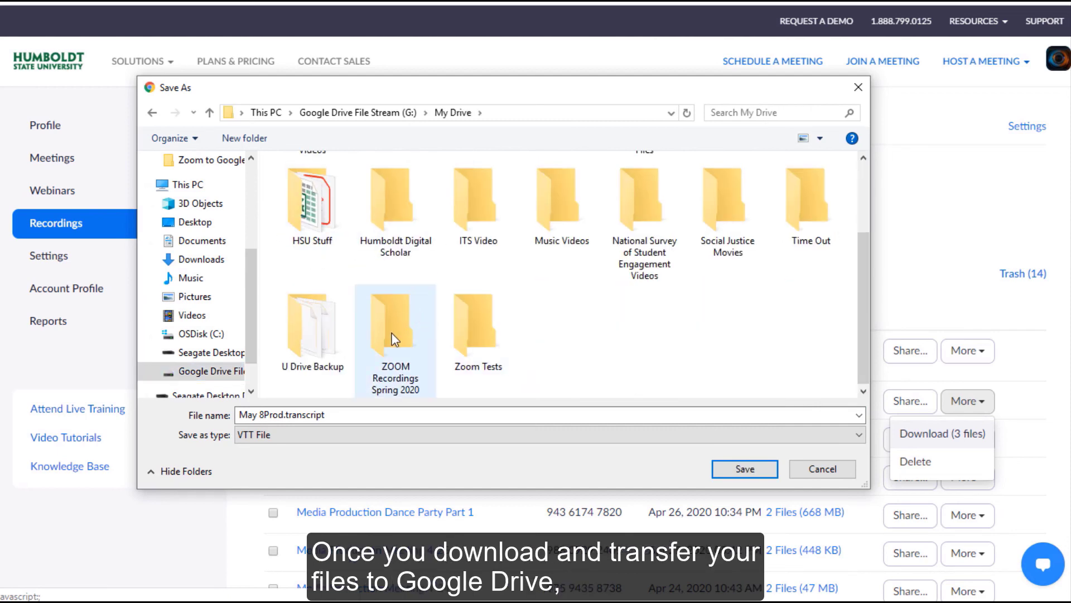
{"action": "left_click", "coordinate": [746, 470]}
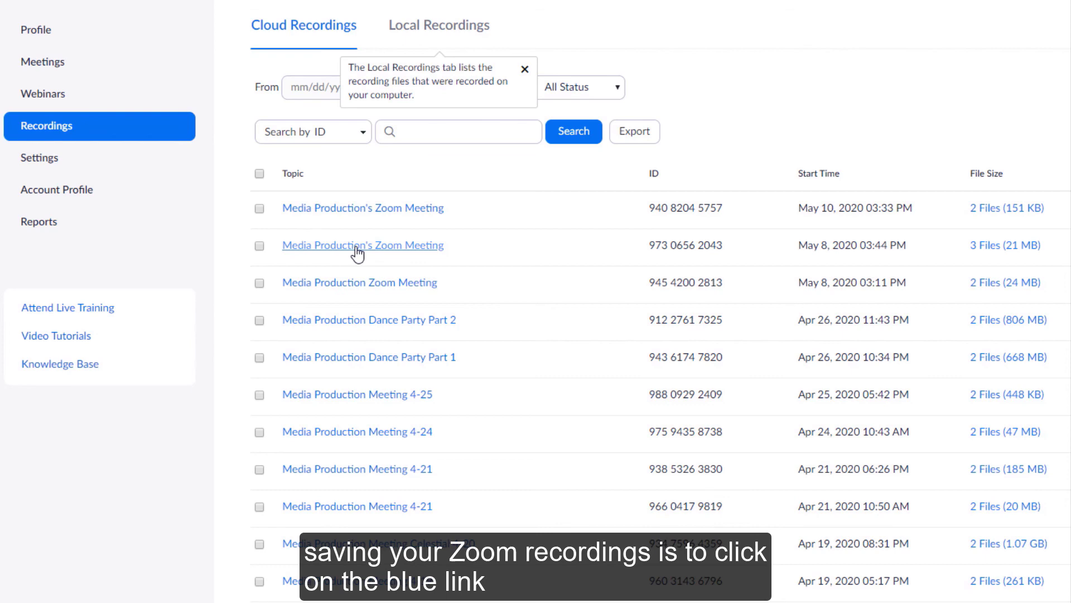
Open the May 8 meeting's details and save its files as 'Media Recording'
{"action": "left_click", "coordinate": [358, 248]}
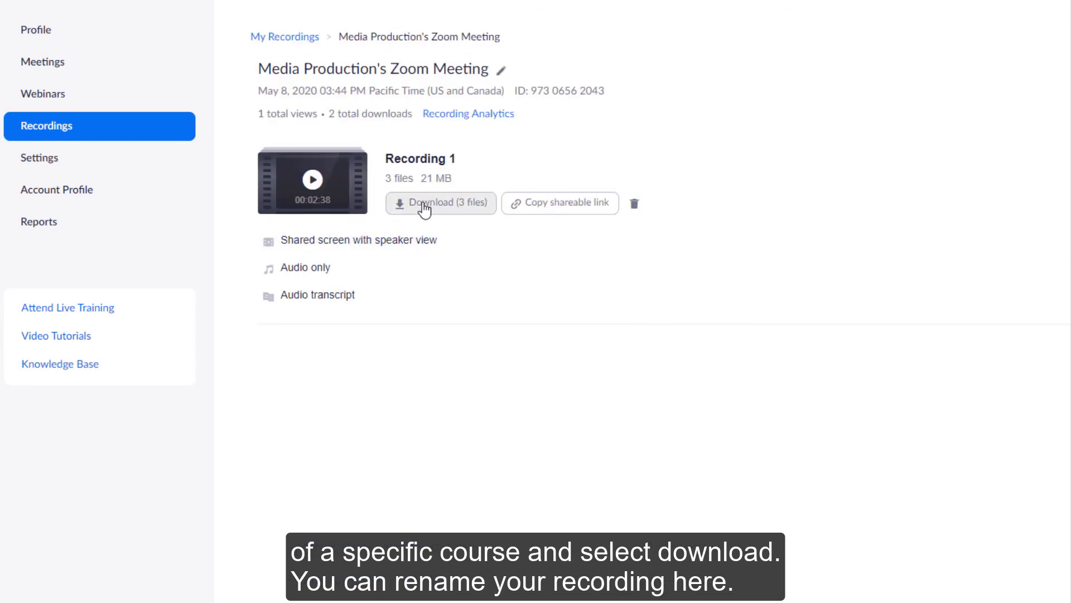
{"action": "type", "text": "Me"}
{"action": "type", "text": "dia"}
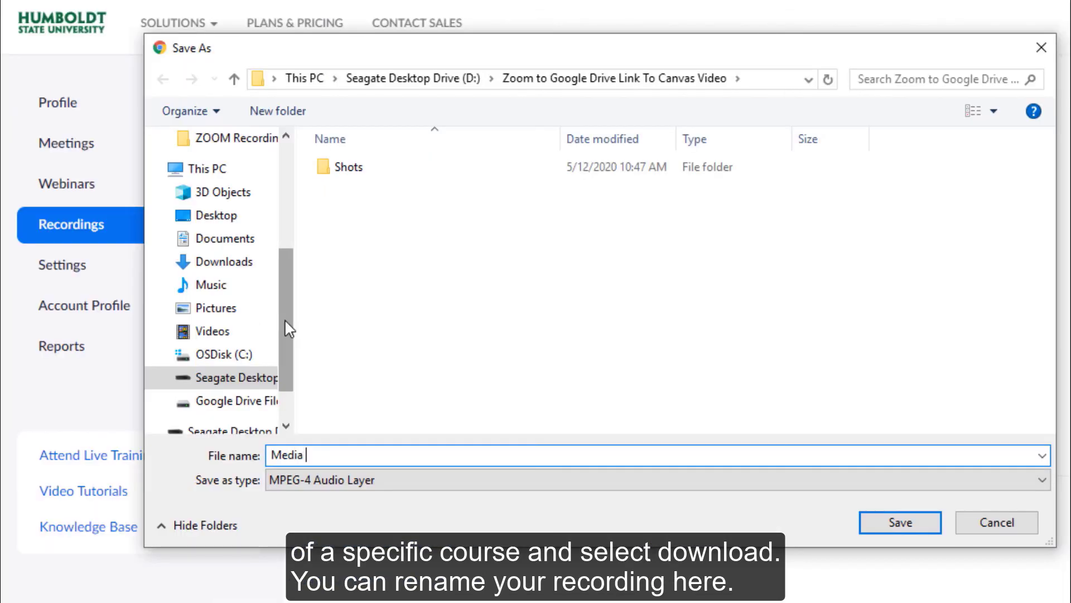
{"action": "type", "text": " Recording"}
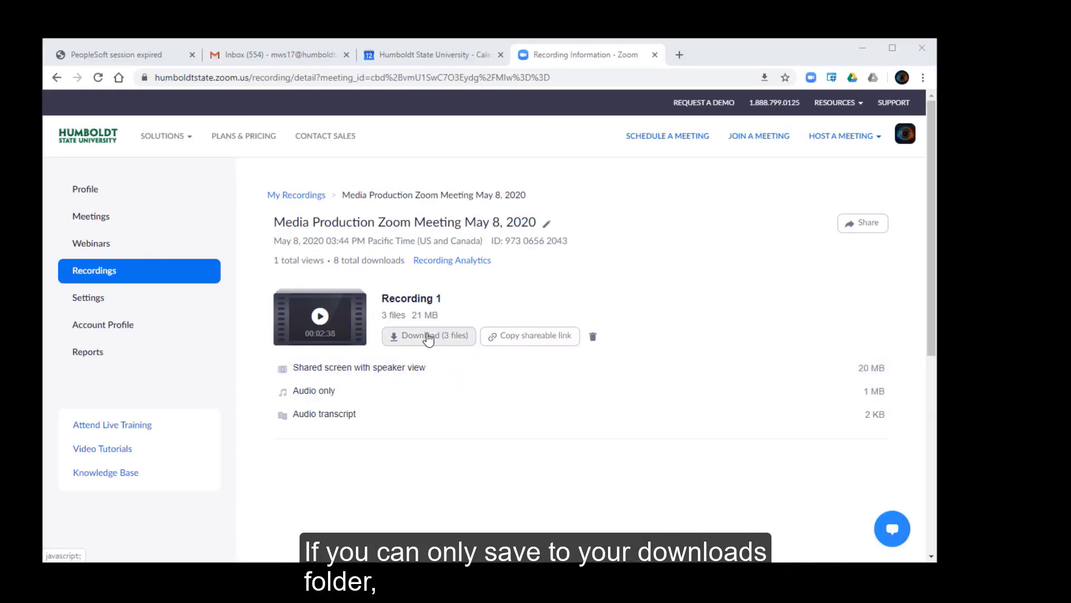
{"action": "left_click", "coordinate": [427, 336]}
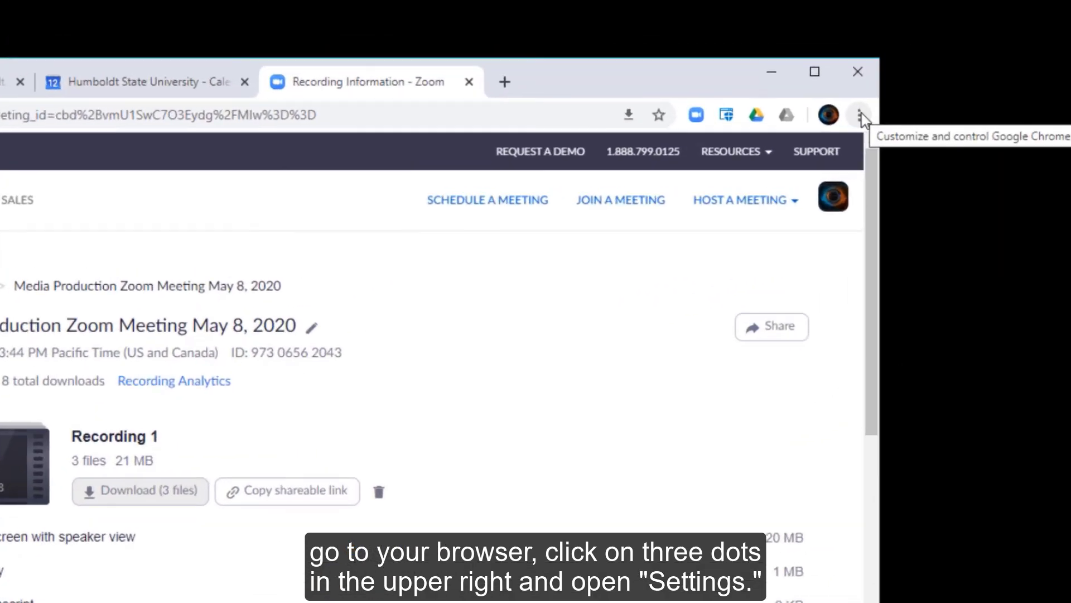
Turn on 'Ask where to save each file before downloading' in Chrome's advanced settings
{"action": "left_click", "coordinate": [861, 115]}
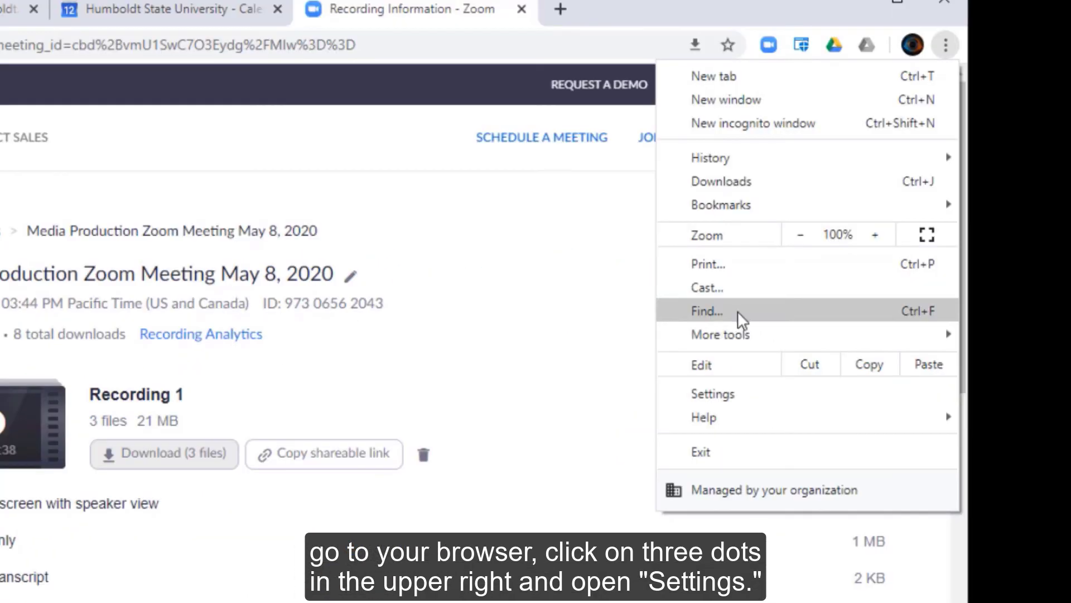
{"action": "left_click", "coordinate": [724, 403]}
{"action": "scroll", "coordinate": [1042, 244], "scroll_direction": "down", "scroll_amount": 5}
{"action": "scroll", "coordinate": [1037, 347], "scroll_direction": "down", "scroll_amount": 5}
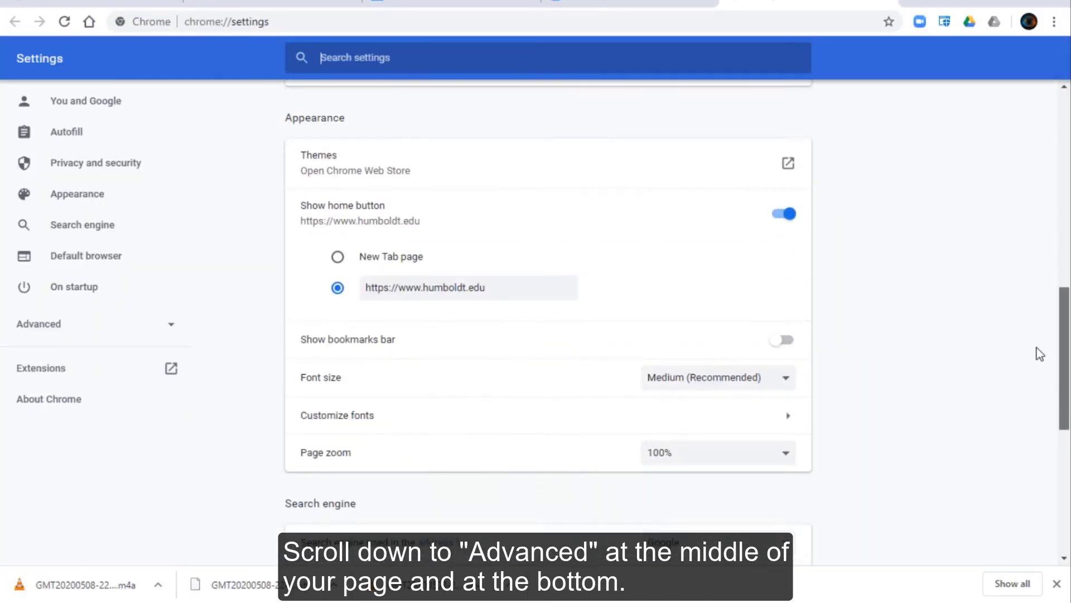
{"action": "scroll", "coordinate": [1037, 347], "scroll_direction": "down", "scroll_amount": 3}
{"action": "scroll", "coordinate": [1037, 415], "scroll_direction": "down", "scroll_amount": 2}
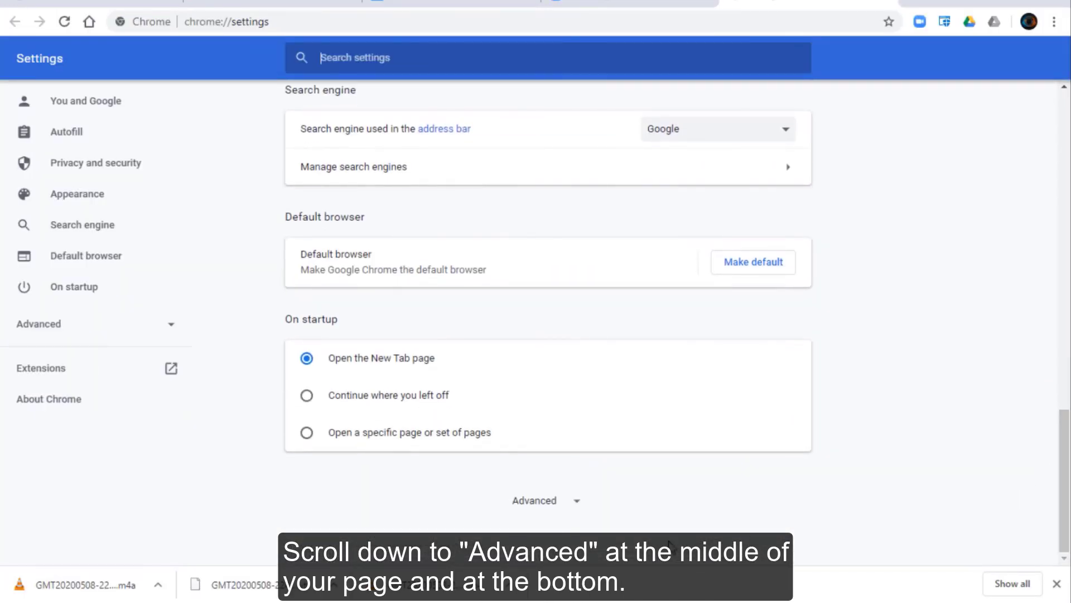
{"action": "left_click", "coordinate": [543, 505]}
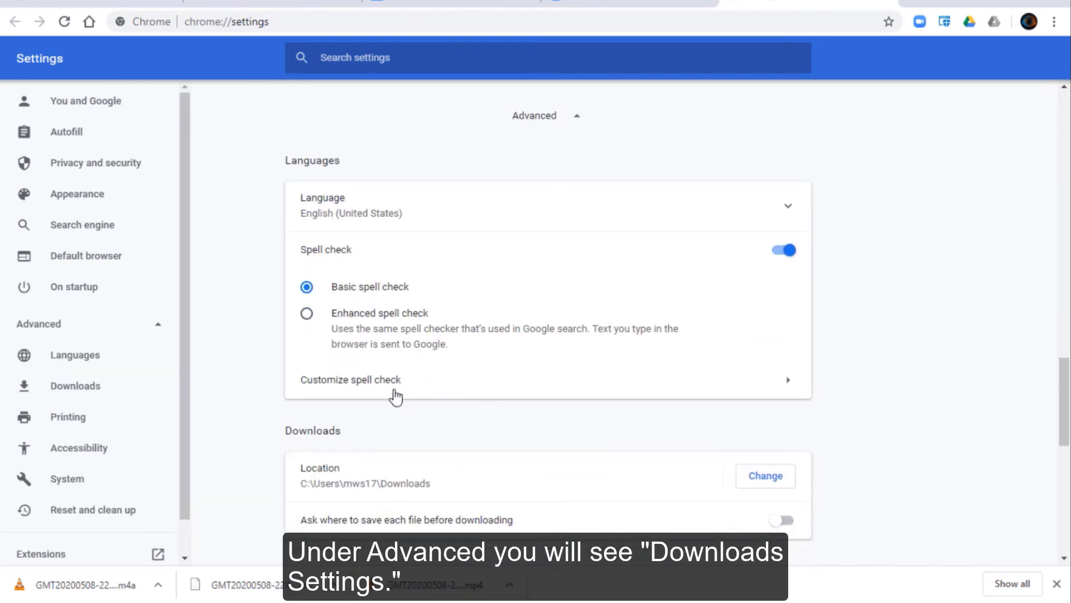
{"action": "scroll", "coordinate": [385, 475], "scroll_direction": "down", "scroll_amount": 2}
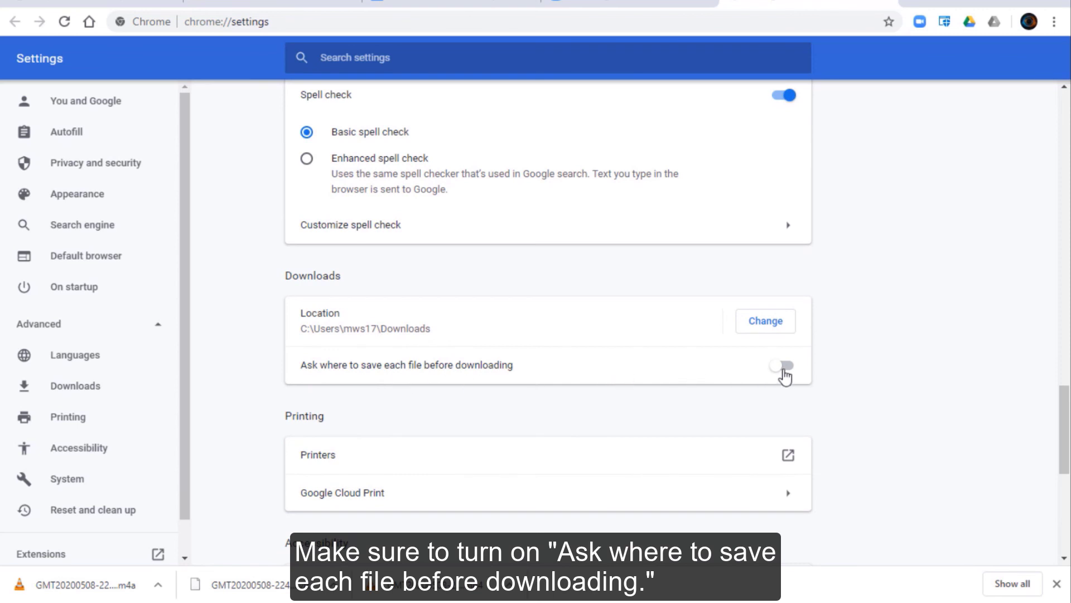
{"action": "left_click", "coordinate": [785, 368]}
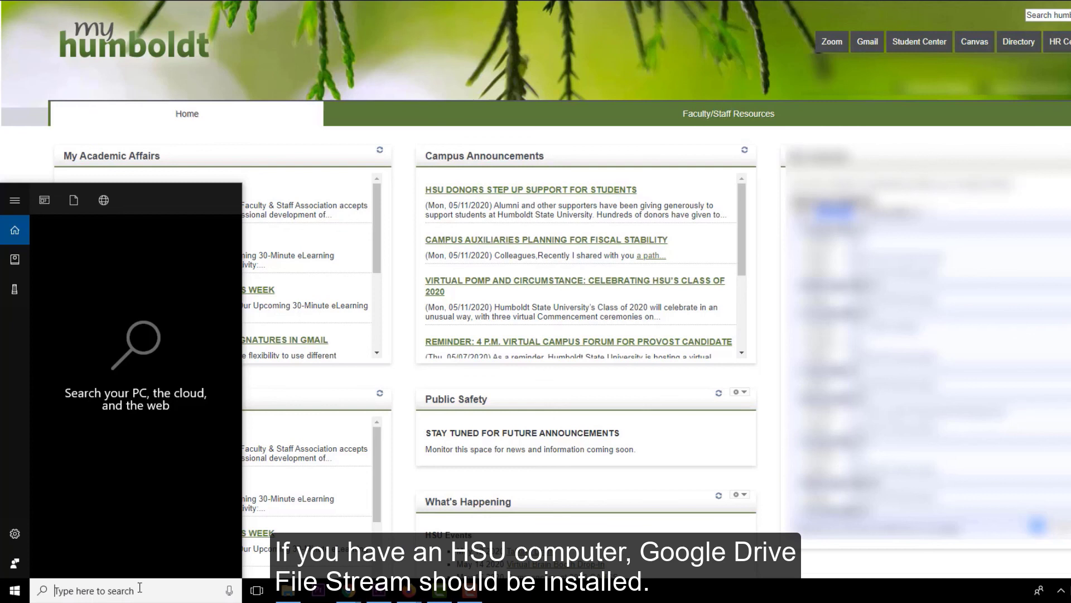
{"action": "type", "text": "soft"}
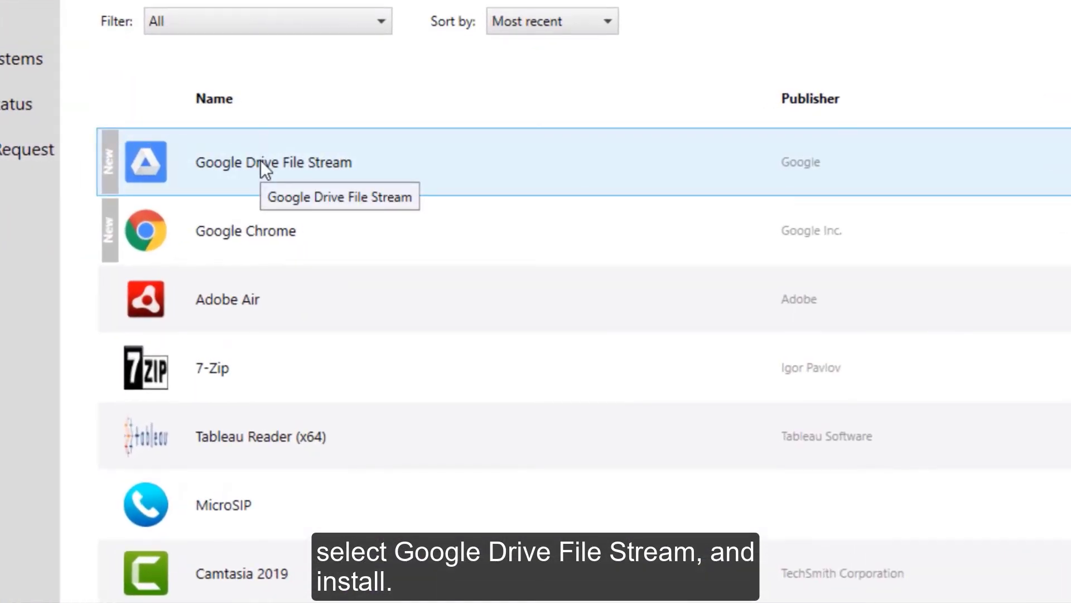
Open the Google Drive File Stream app details in Software Center
{"action": "left_click", "coordinate": [261, 160]}
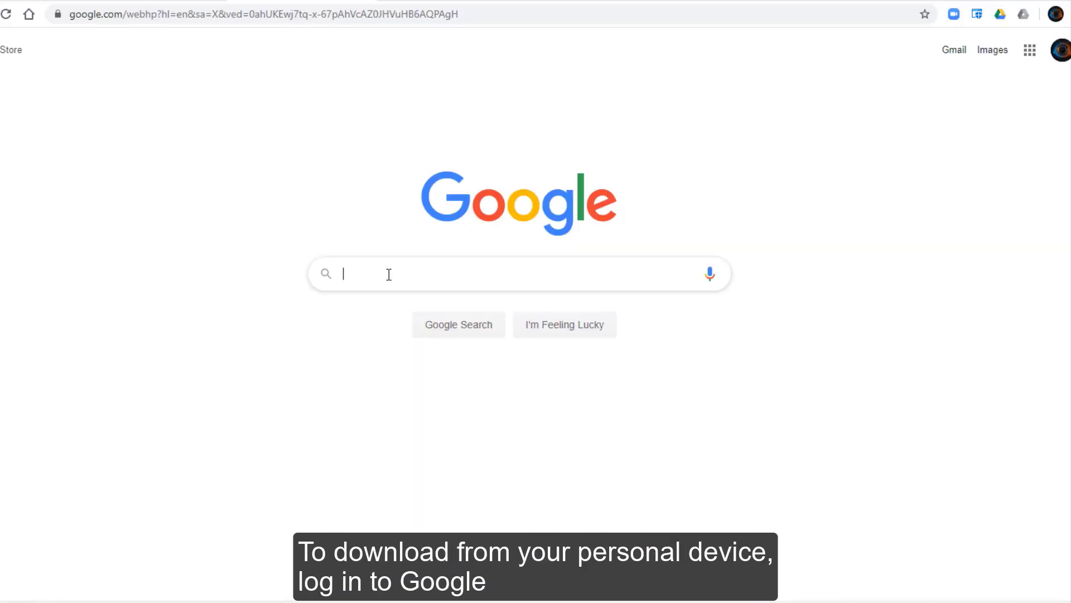
{"action": "type", "text": "Google Dri"}
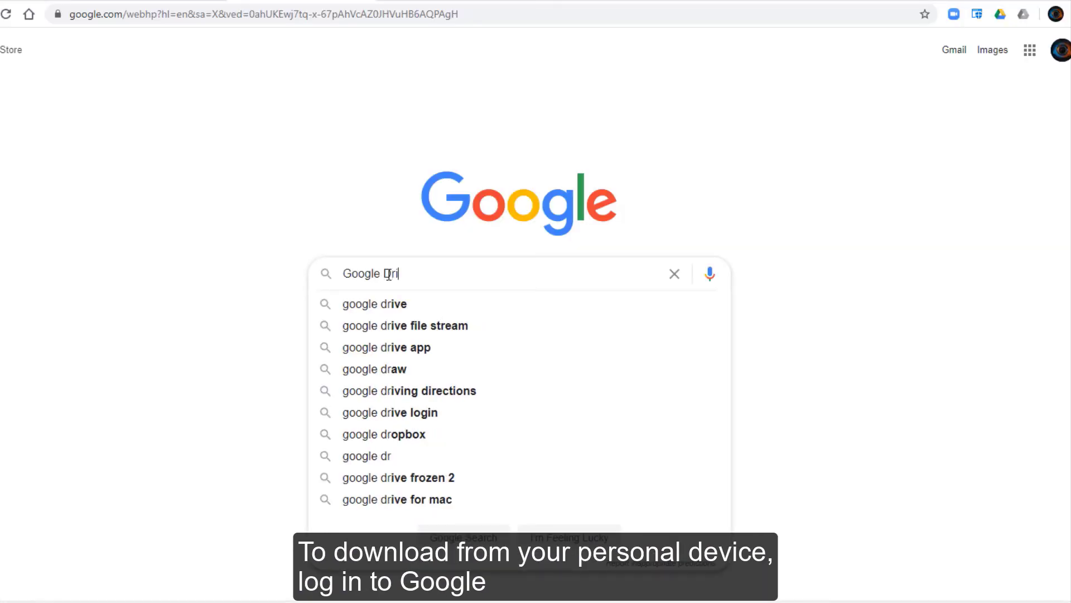
{"action": "type", "text": "ve File Stream"}
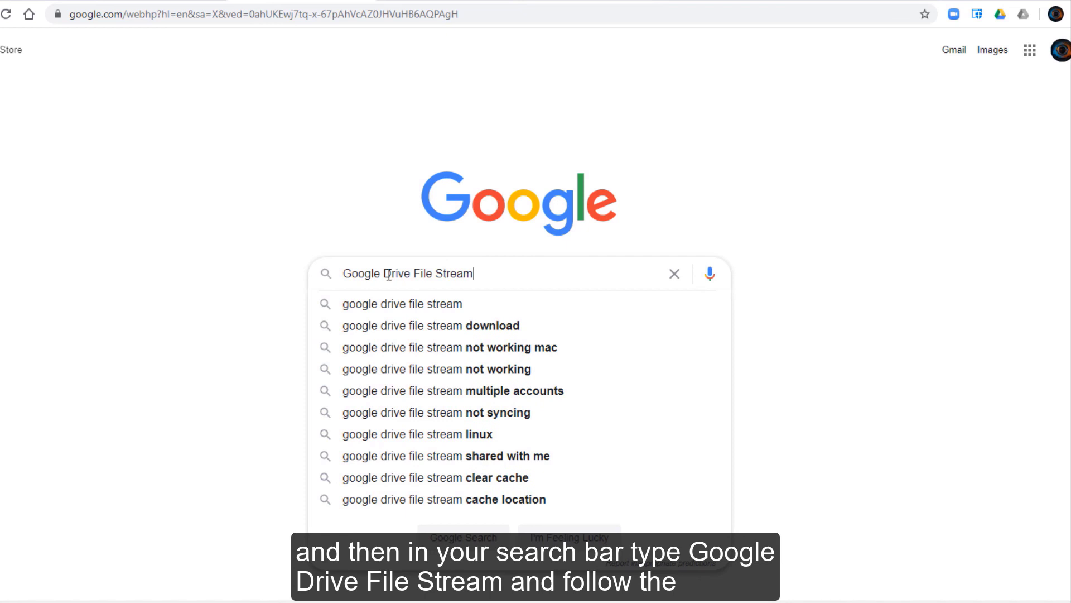
Search Google for 'Google Drive File Stream' and open the 'Download - Google Drive' result
{"action": "key", "text": "Return"}
{"action": "scroll", "coordinate": [621, 271], "scroll_direction": "down", "scroll_amount": 2}
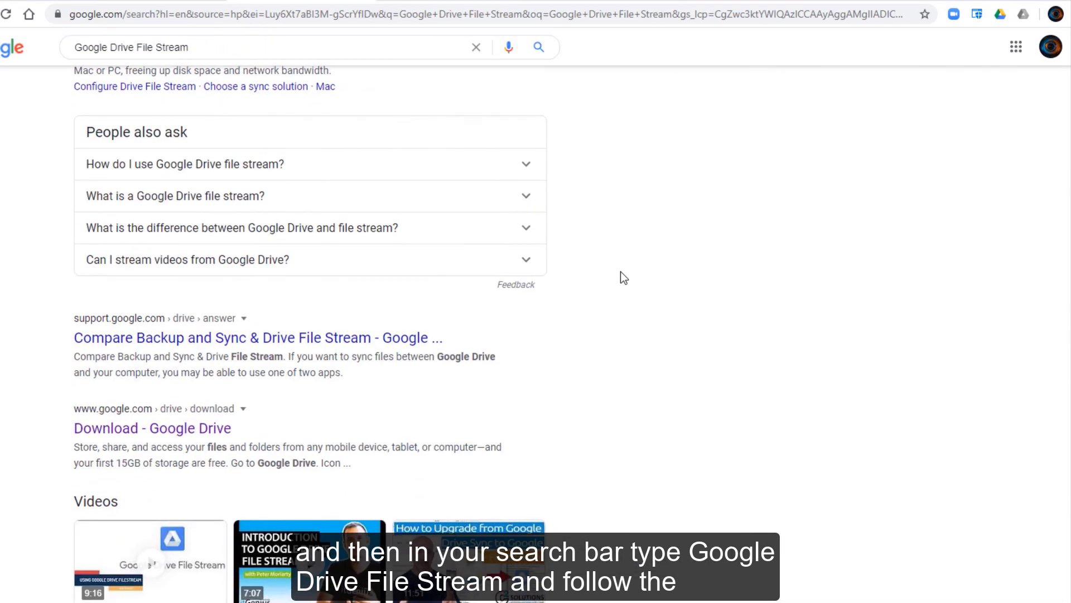
{"action": "scroll", "coordinate": [619, 272], "scroll_direction": "down", "scroll_amount": 2}
{"action": "left_click", "coordinate": [170, 290]}
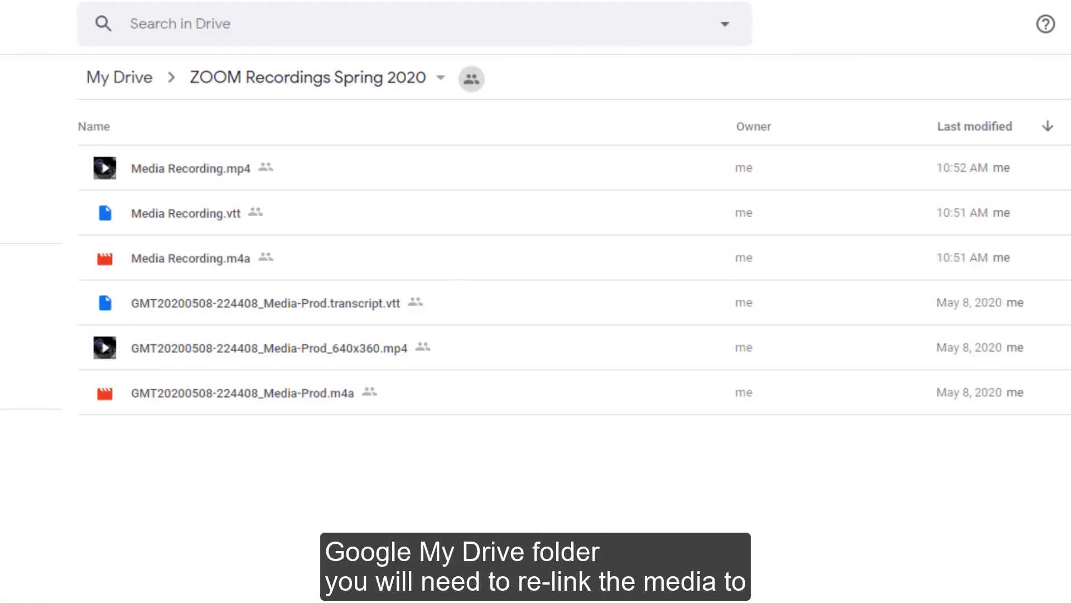
Copy the ZOOM Recordings Spring 2020 folder's shareable link and drop Edited Transcript File.docx into it
{"action": "left_click", "coordinate": [441, 82]}
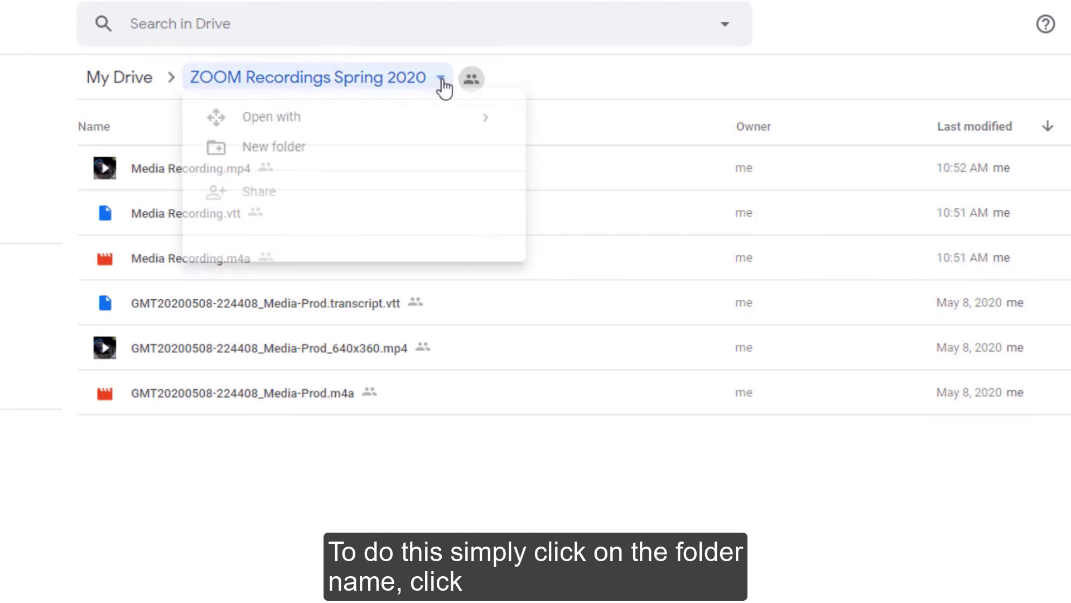
{"action": "left_click", "coordinate": [259, 198]}
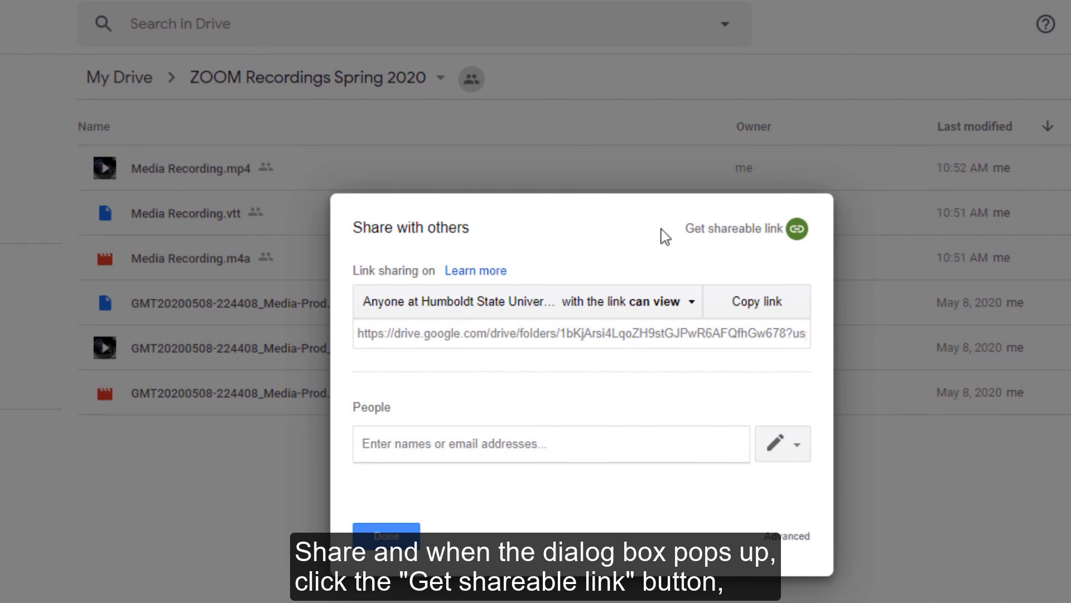
{"action": "left_click", "coordinate": [797, 230]}
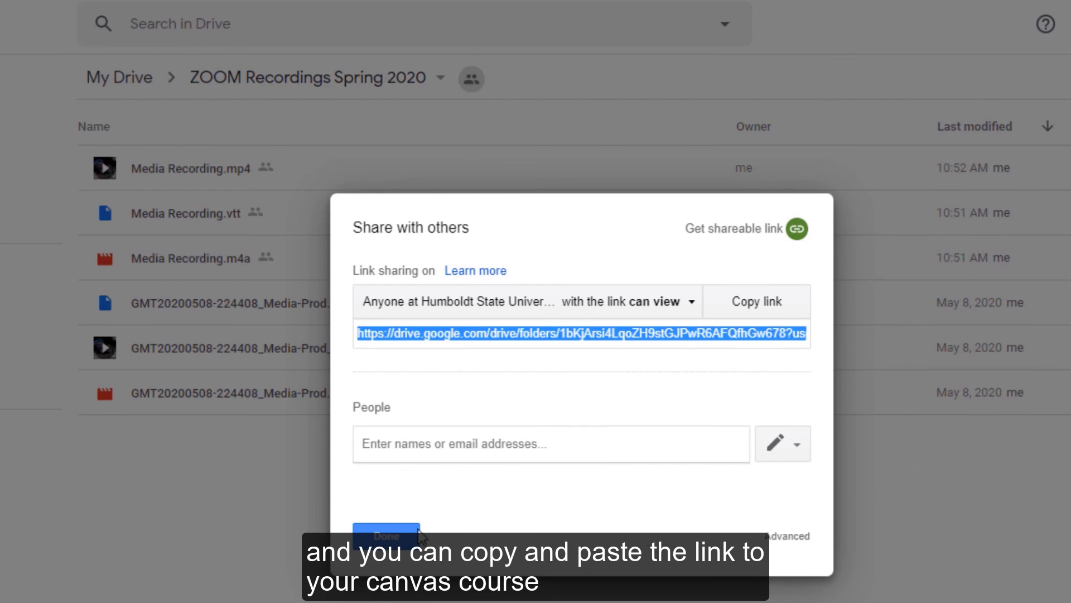
{"action": "left_click", "coordinate": [386, 536]}
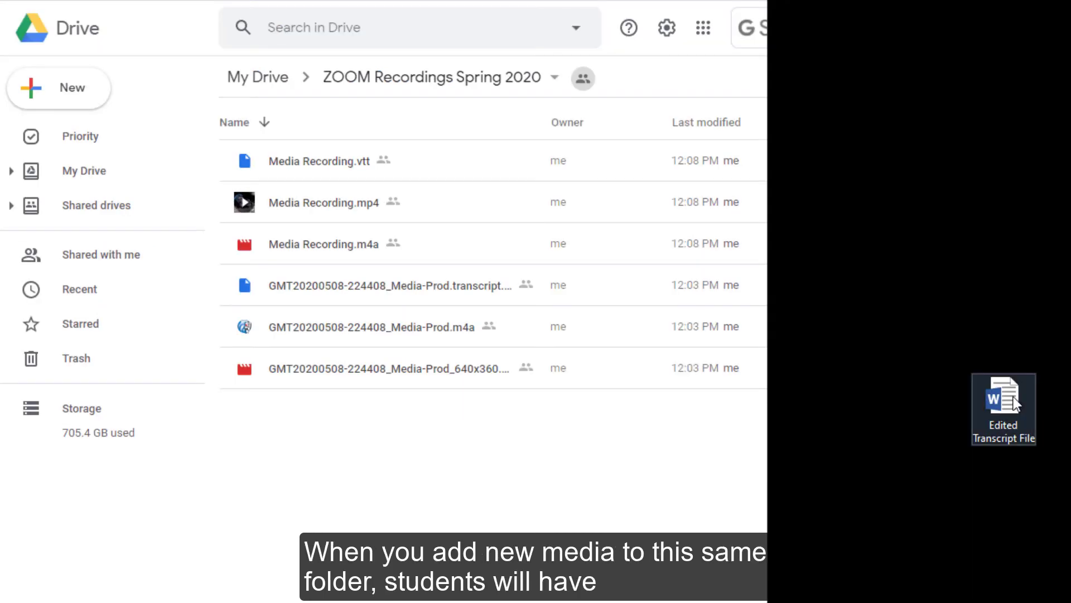
{"action": "left_click_drag", "start_coordinate": [1012, 397], "coordinate": [525, 427]}
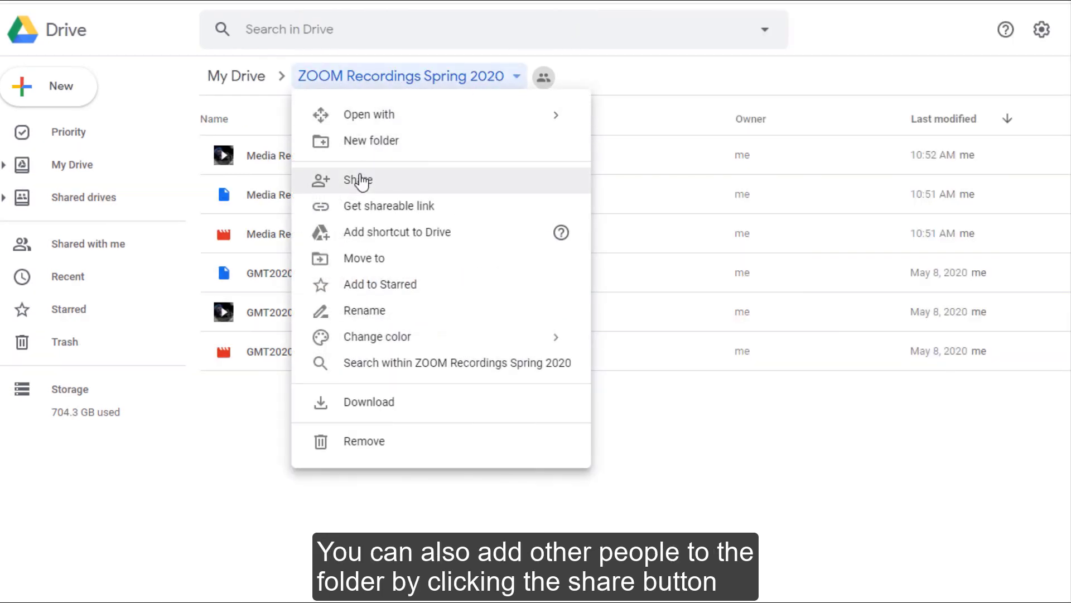
Share the ZOOM Recordings Spring 2020 folder, adding the suggested colleague as a recipient
{"action": "left_click", "coordinate": [361, 179]}
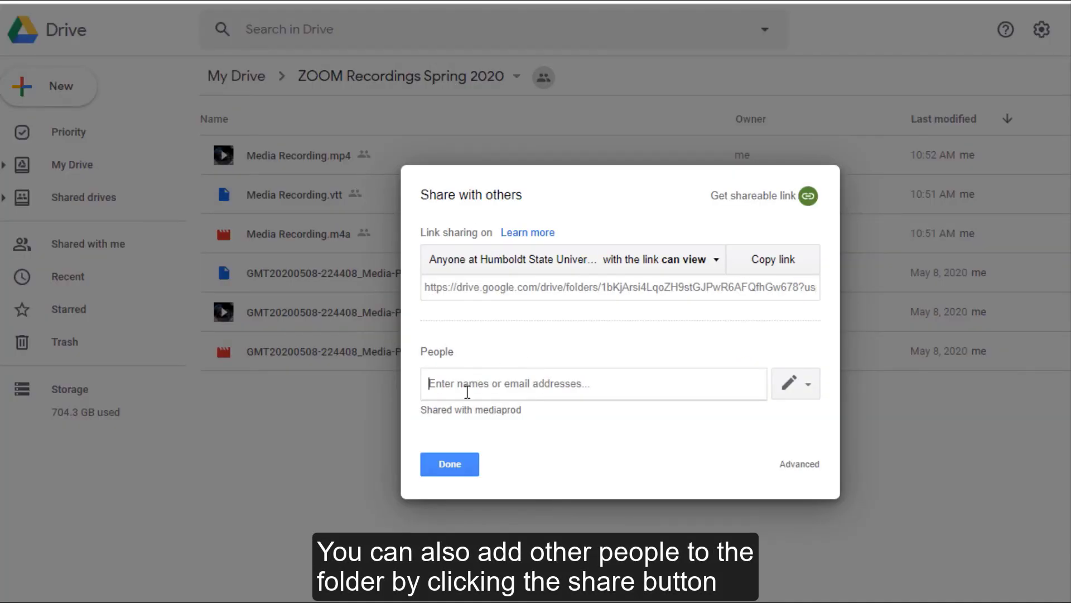
{"action": "type", "text": "media"}
{"action": "left_click", "coordinate": [466, 412]}
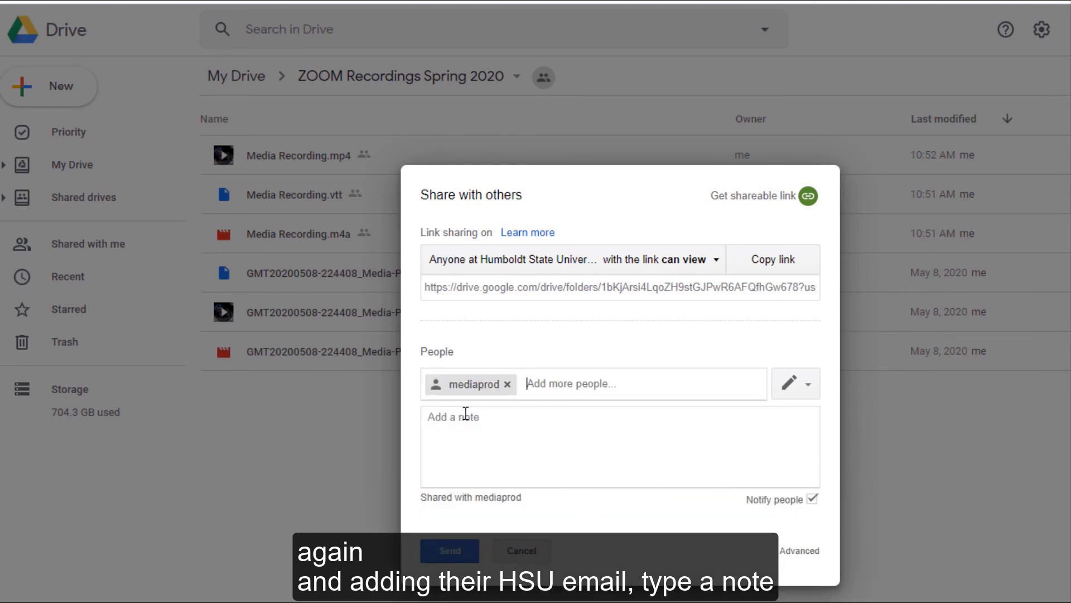
{"action": "type", "text": "Here are those recordi"}
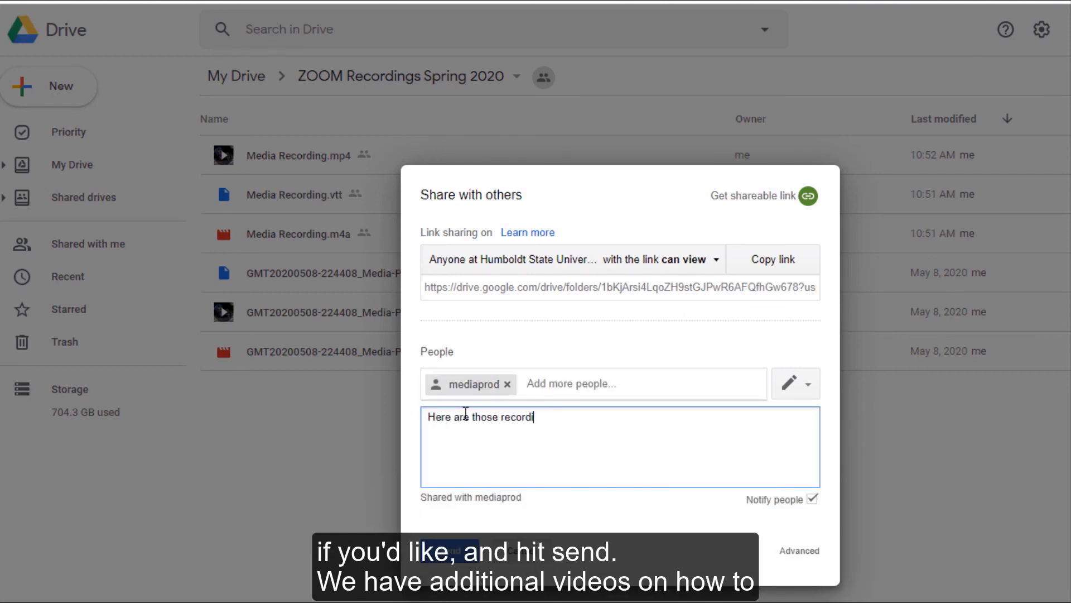
{"action": "type", "text": "ngs"}
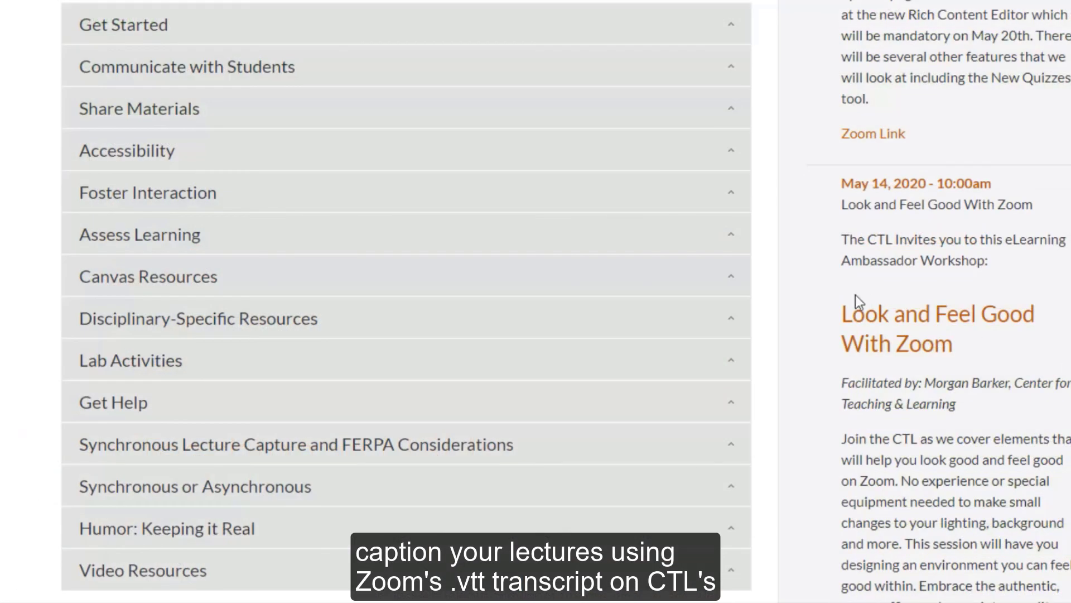
Expand the Accessibility section on the Keep Teaching page to list Ally quickguides and captioning resources
{"action": "left_click", "coordinate": [577, 164]}
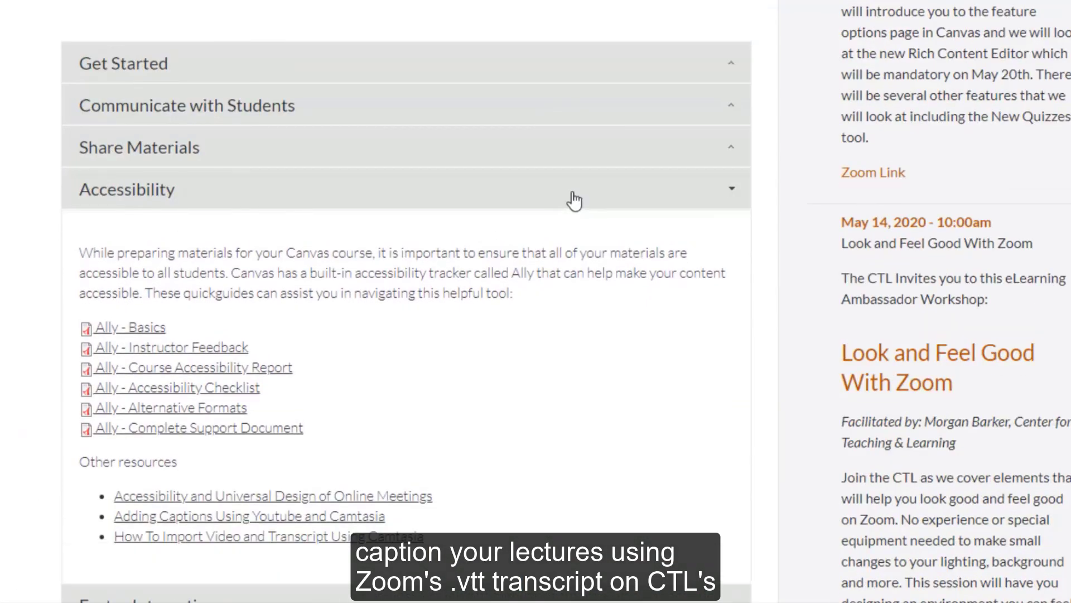